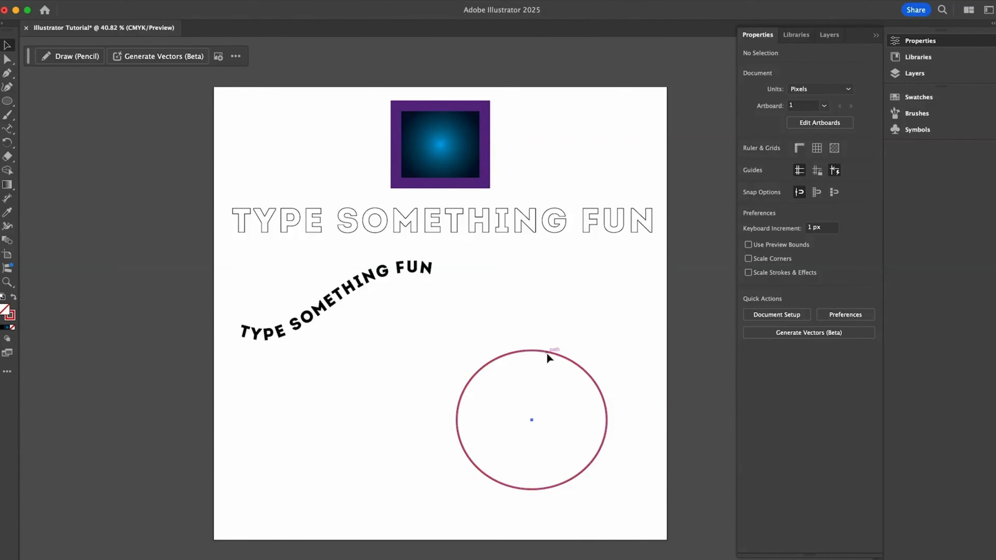
Step: Move the red-outlined ellipse up and left and set the text "THE MOON IS HERE" along its path
left_click_drag(546, 358, 518, 345)
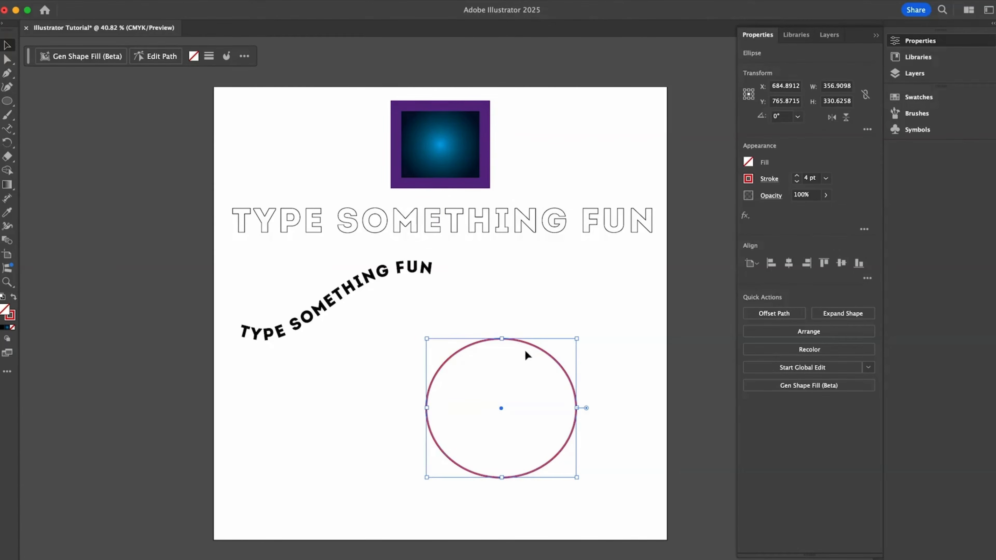
left_click(5, 130)
left_click(452, 350)
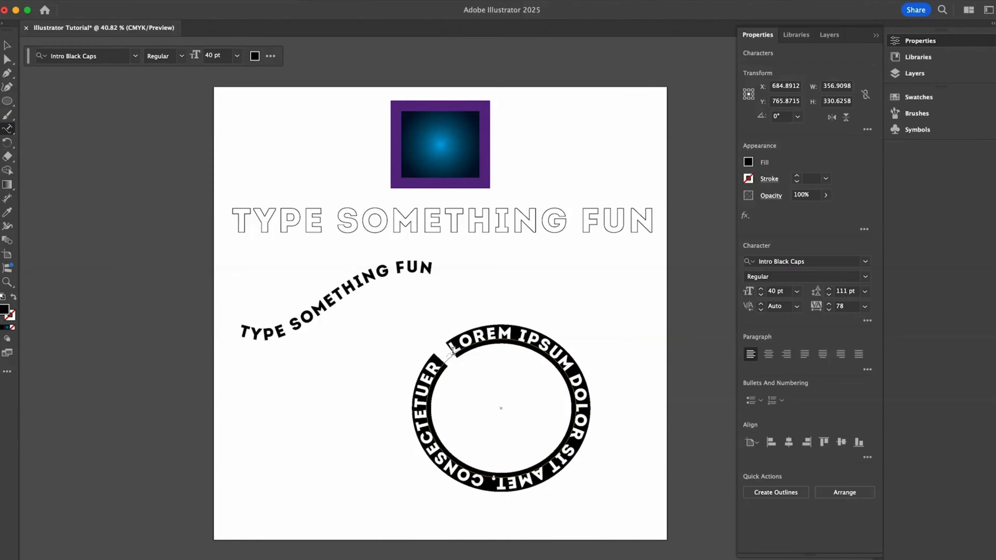
type("THE ")
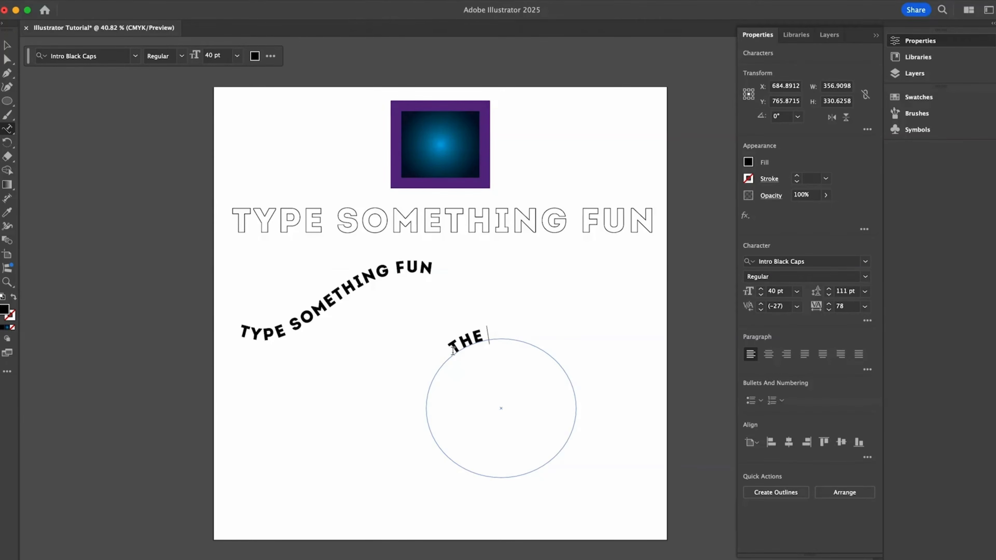
type("MOON IS HERE")
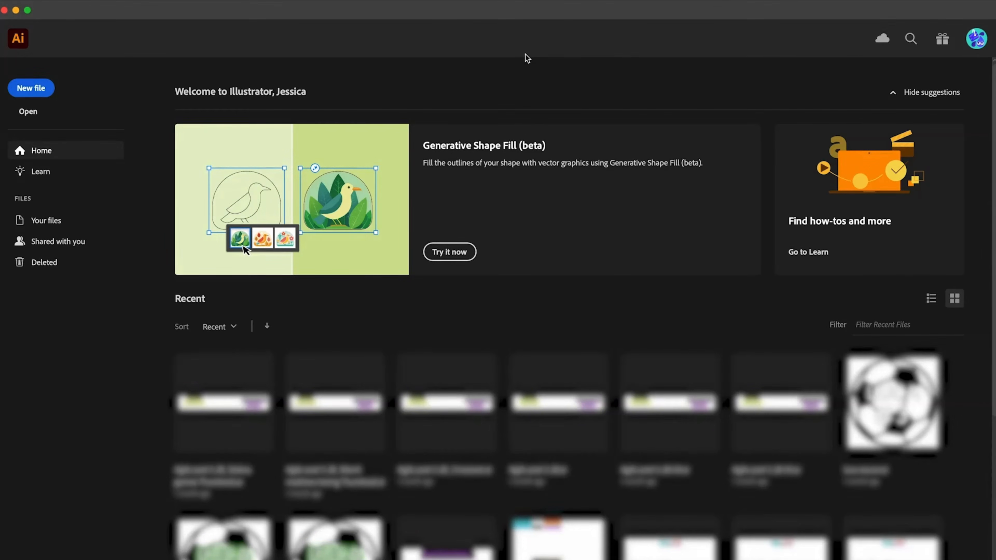
Step: Create a new 1080 x 1080 px document named "Illustrator Tutorial"
left_click(45, 89)
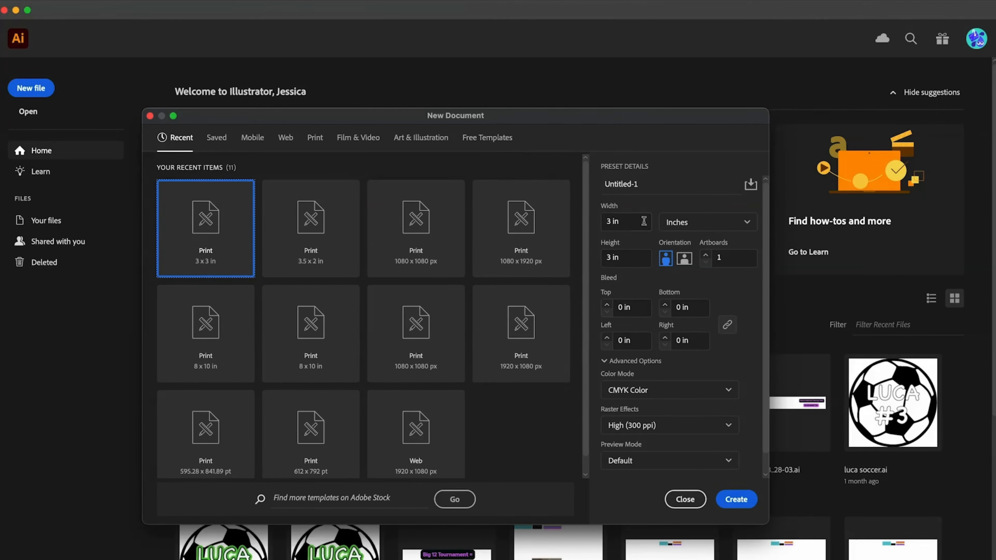
left_click(612, 222)
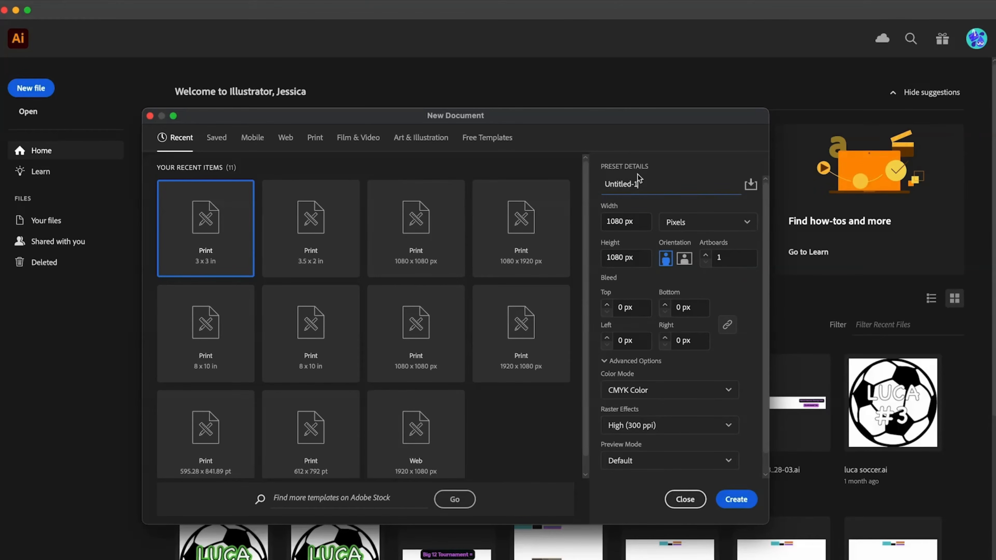
left_click_drag(639, 184, 526, 183)
type("Illustrator Tutorial")
left_click(740, 500)
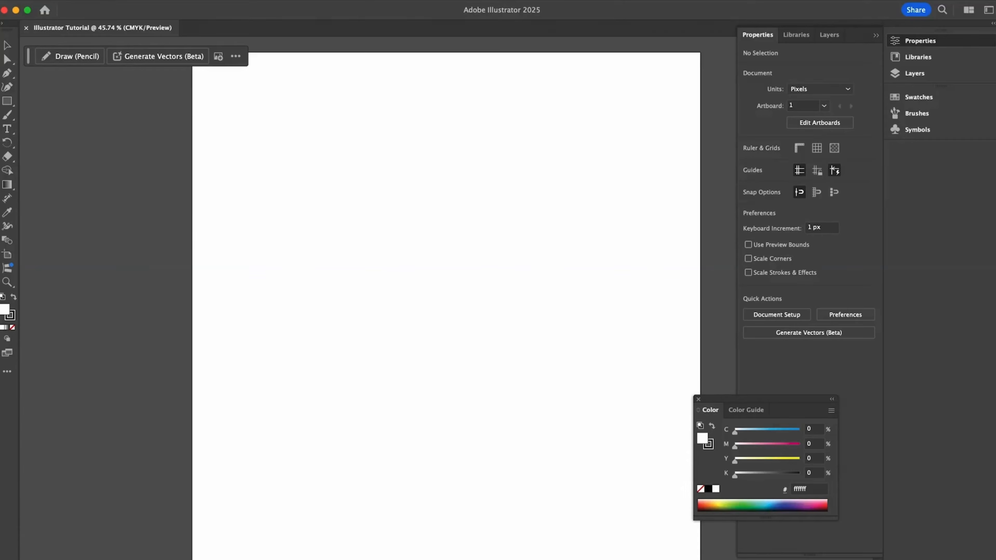
left_click(915, 73)
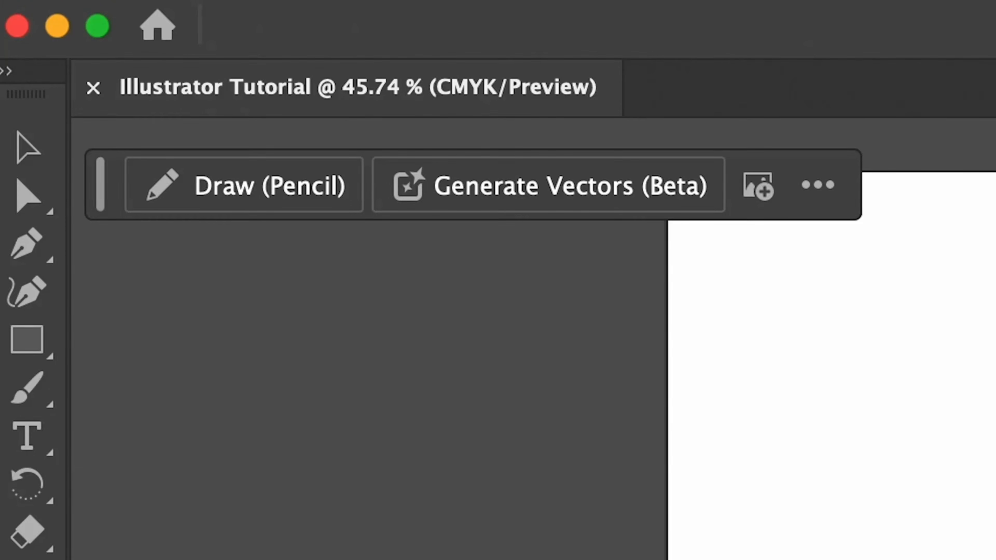
left_click(36, 147)
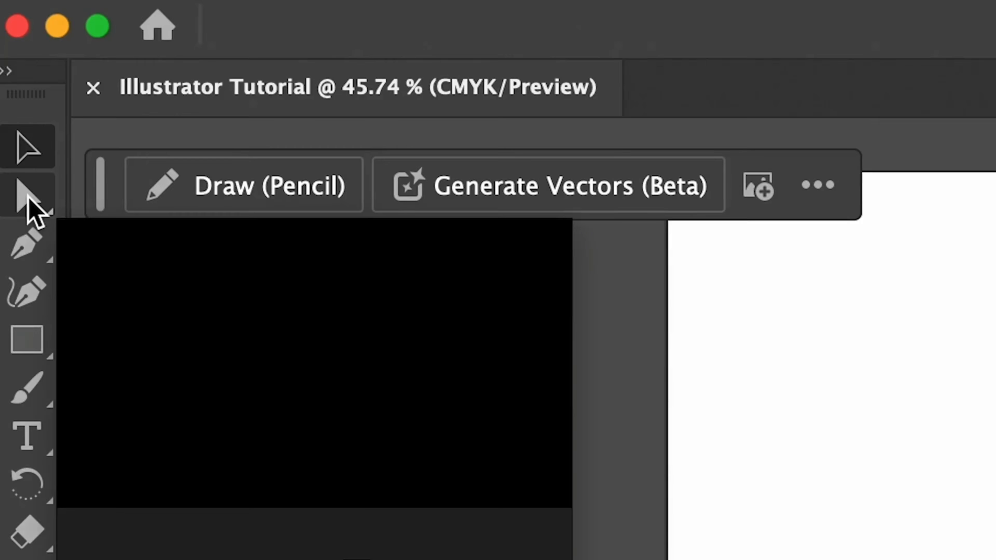
left_click(22, 195)
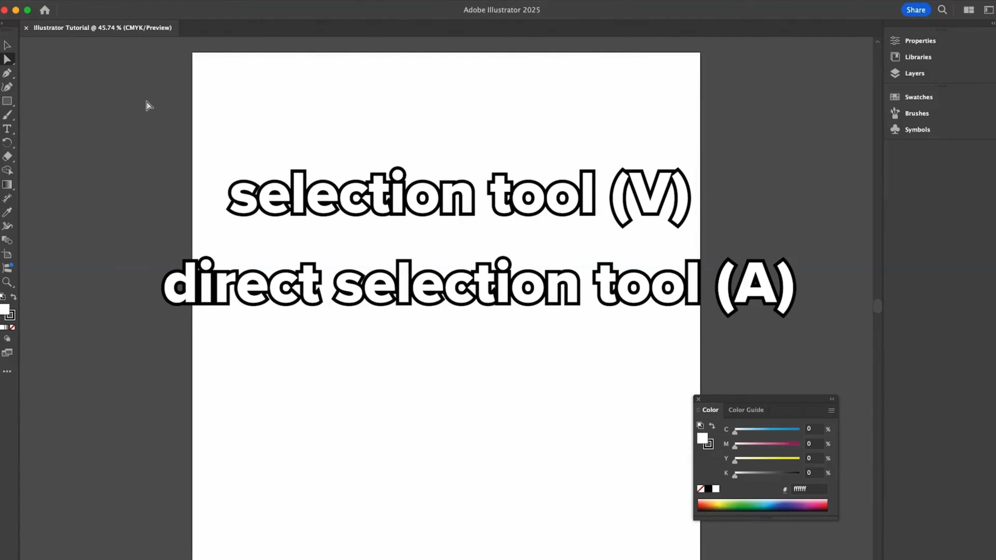
key("v")
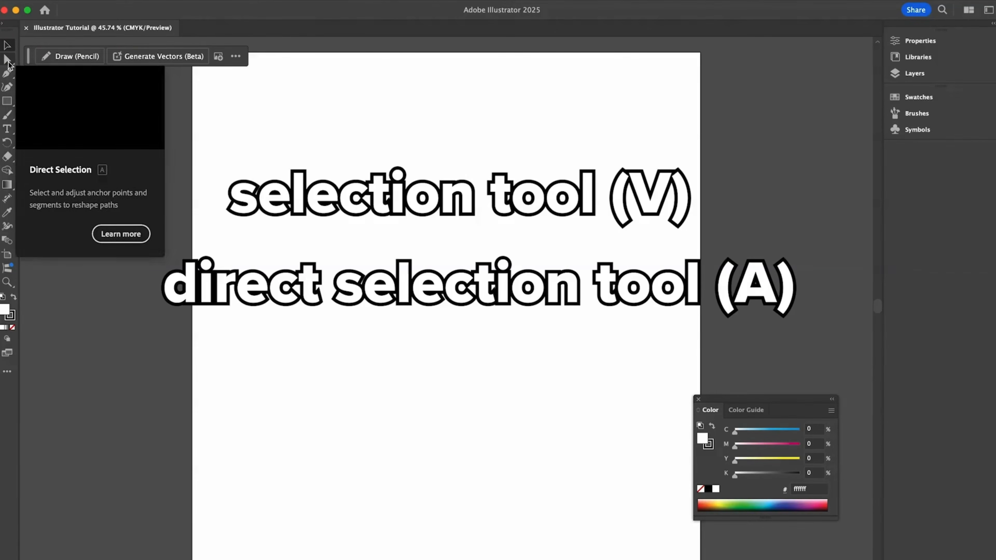
left_click(8, 60)
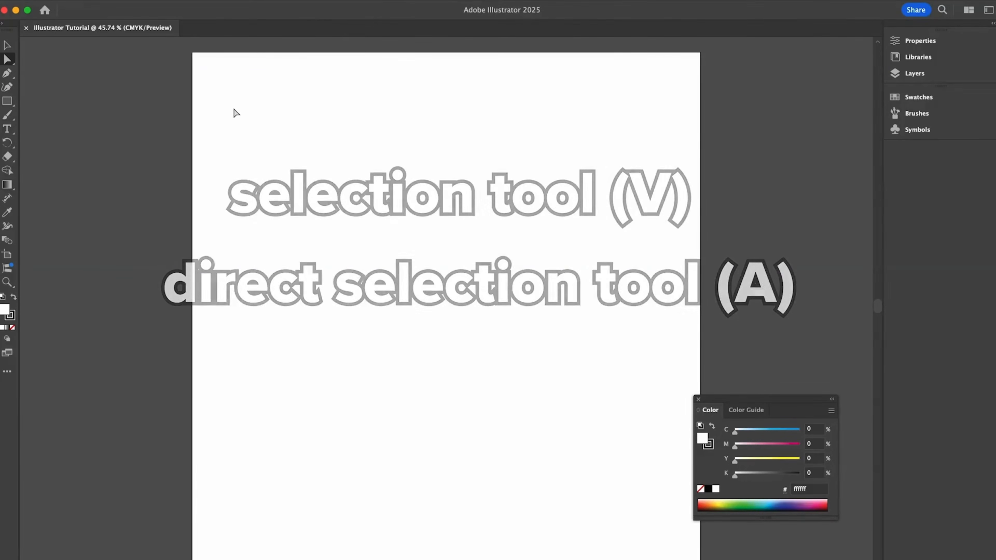
left_click(9, 46)
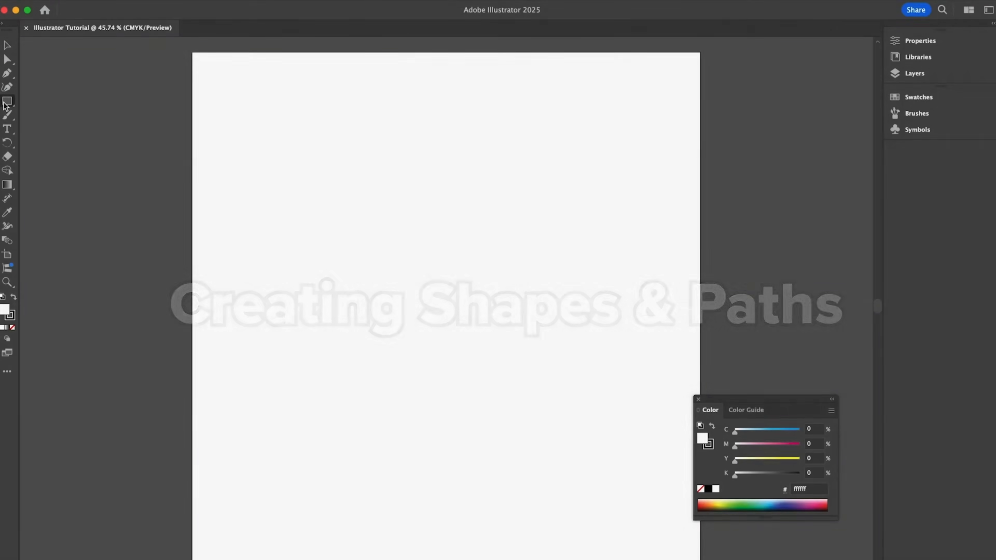
Step: Draw a rectangle about 478 by 335 px in the upper part of the artboard and fill it with red e20e0e
left_click(4, 103)
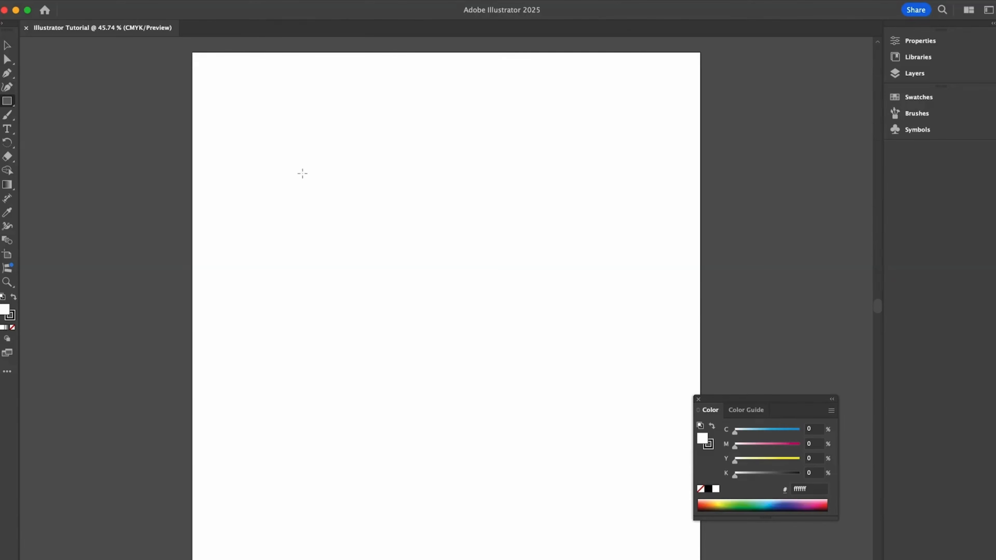
left_click_drag(292, 161, 518, 318)
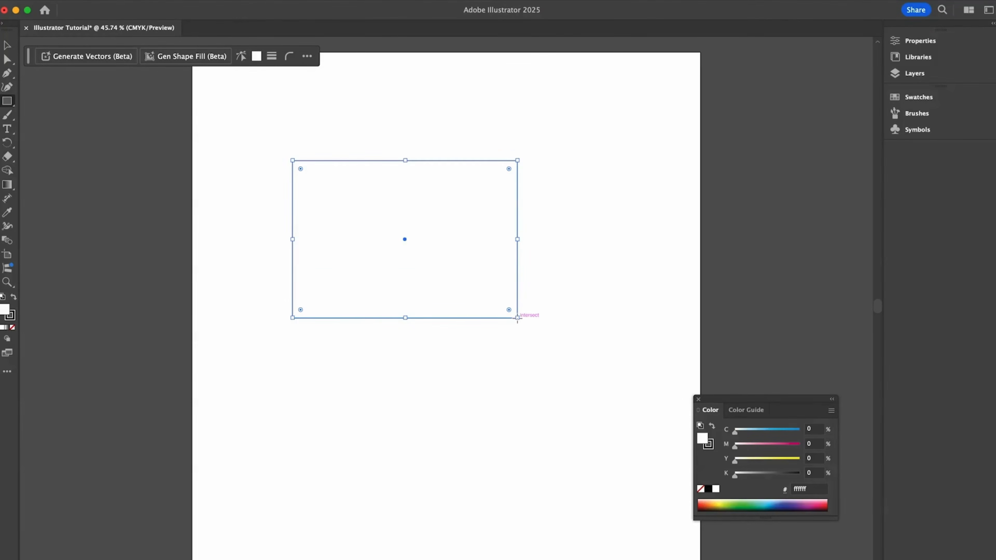
double_click(6, 311)
left_click(685, 324)
left_click(823, 312)
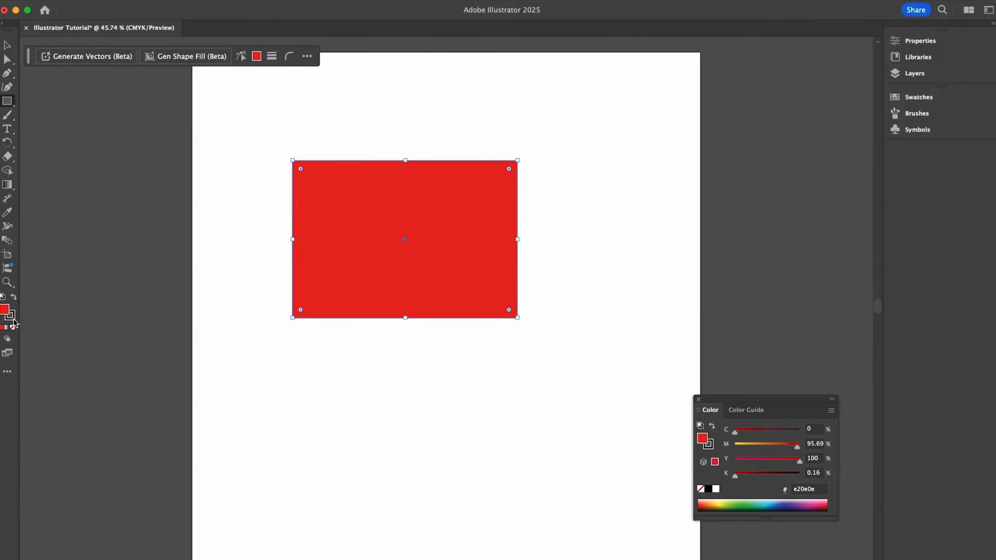
Step: Set the rectangle's stroke colour to blue 0013ff
left_click(11, 317)
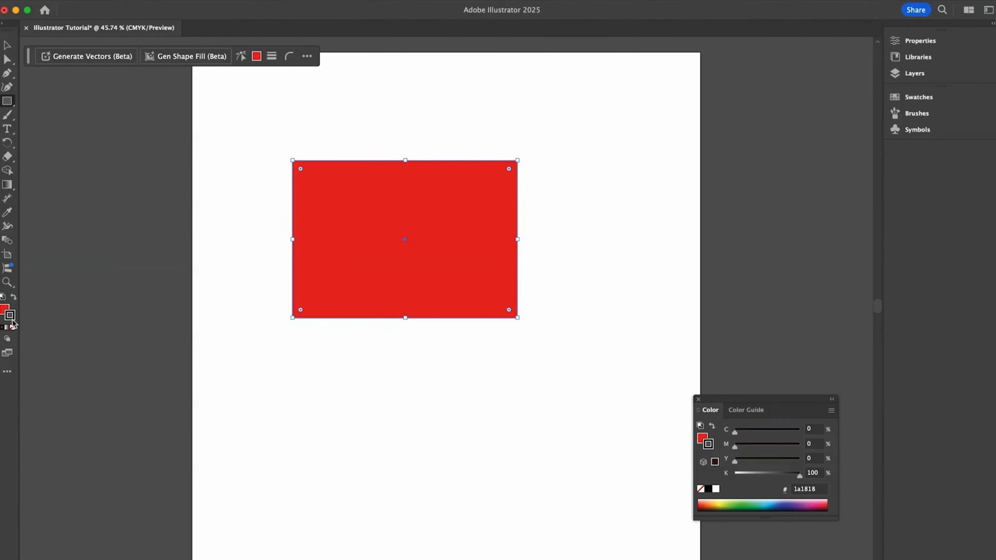
double_click(11, 316)
type("0316ff")
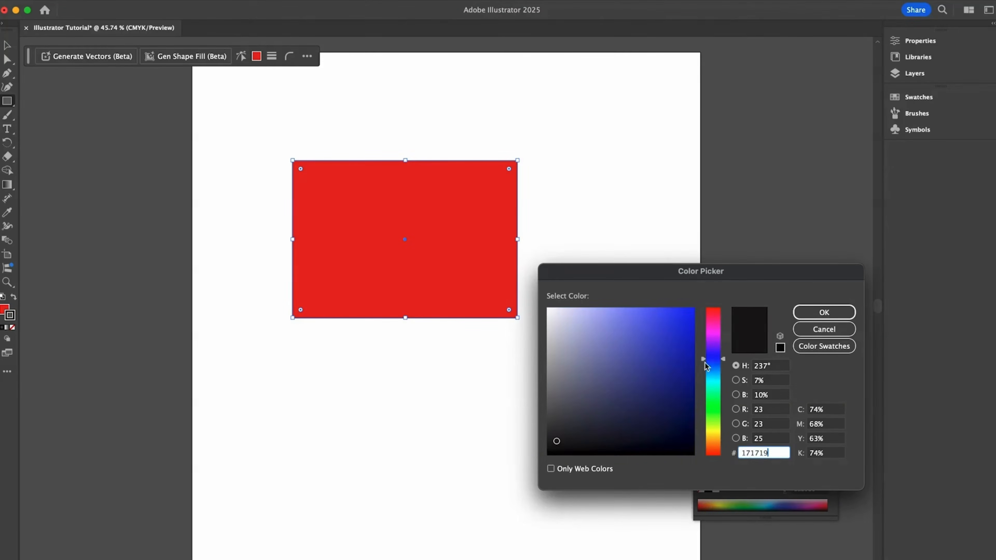
left_click(804, 311)
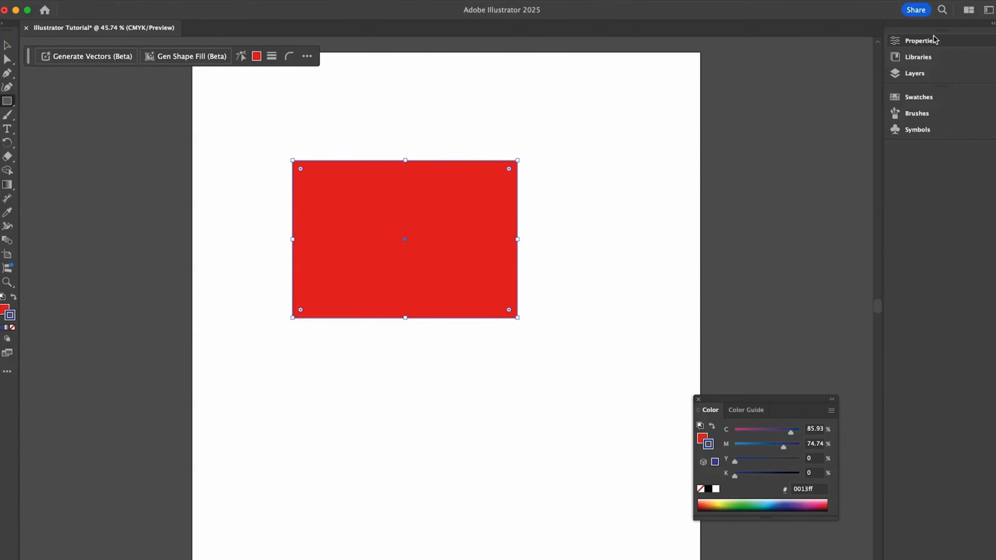
Step: Thicken the rectangle's blue stroke to 25 pt
left_click(919, 40)
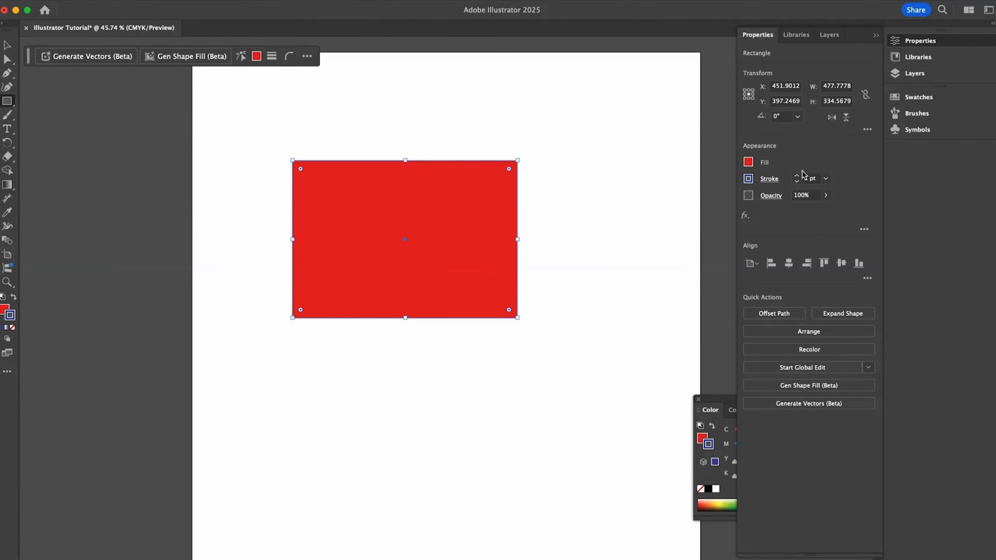
left_click(798, 176)
left_click(797, 176)
left_click(798, 176)
left_click(798, 176)
left_click(798, 176)
left_click(798, 176)
left_click(798, 176)
left_click(797, 176)
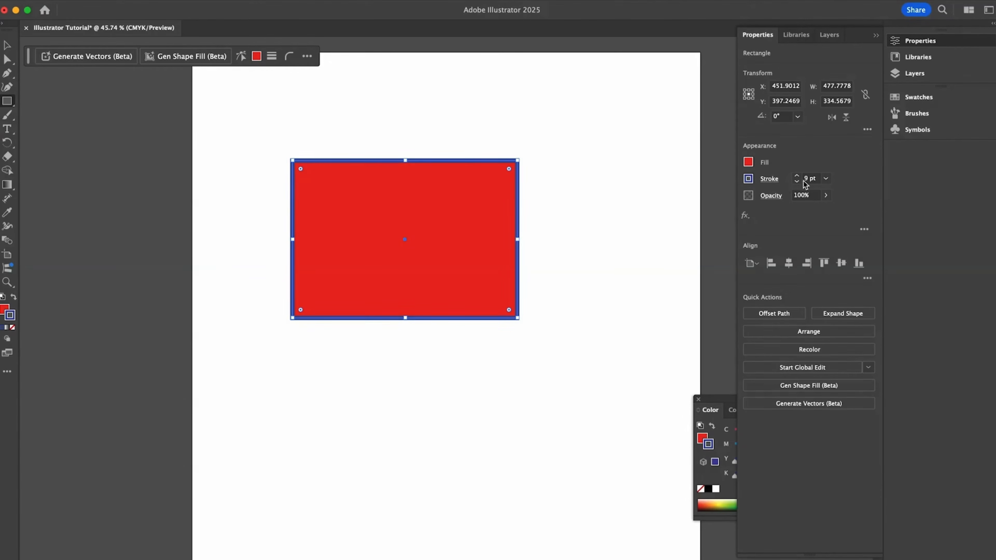
left_click(797, 176)
left_click(797, 176)
left_click(797, 176)
left_click(797, 176)
left_click(797, 176)
left_click(797, 176)
left_click(797, 176)
left_click(797, 176)
left_click(797, 176)
left_click(797, 176)
left_click(797, 176)
left_click(797, 176)
left_click(797, 177)
left_click(797, 176)
left_click(797, 176)
left_click(797, 176)
left_click(797, 180)
left_click(798, 181)
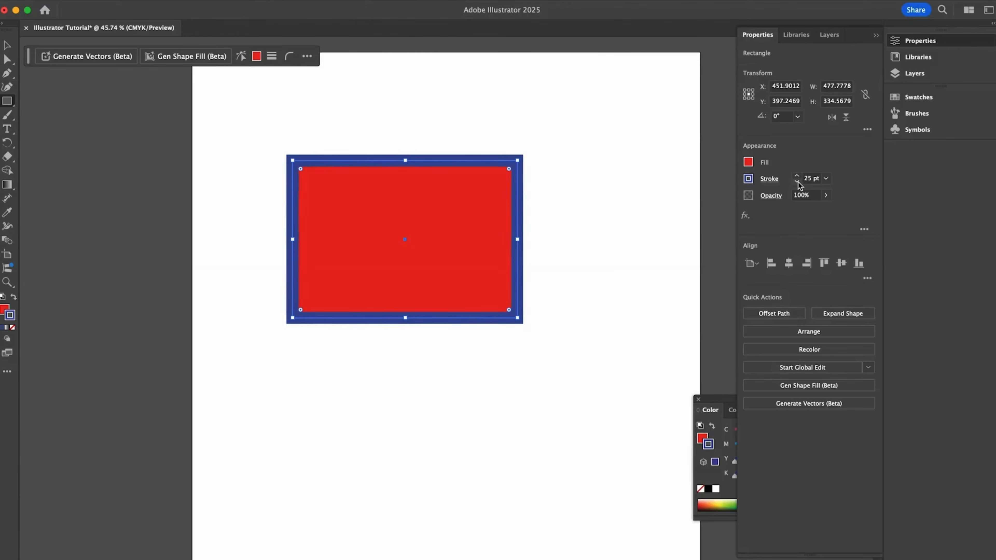
Step: Keep the rectangle's opacity at 100% and move it down and right to about X 540 px, Y 484 px
left_click(826, 196)
mouse_move(825, 209)
left_mouse_down()
mouse_move(795, 212)
mouse_move(833, 213)
left_mouse_up()
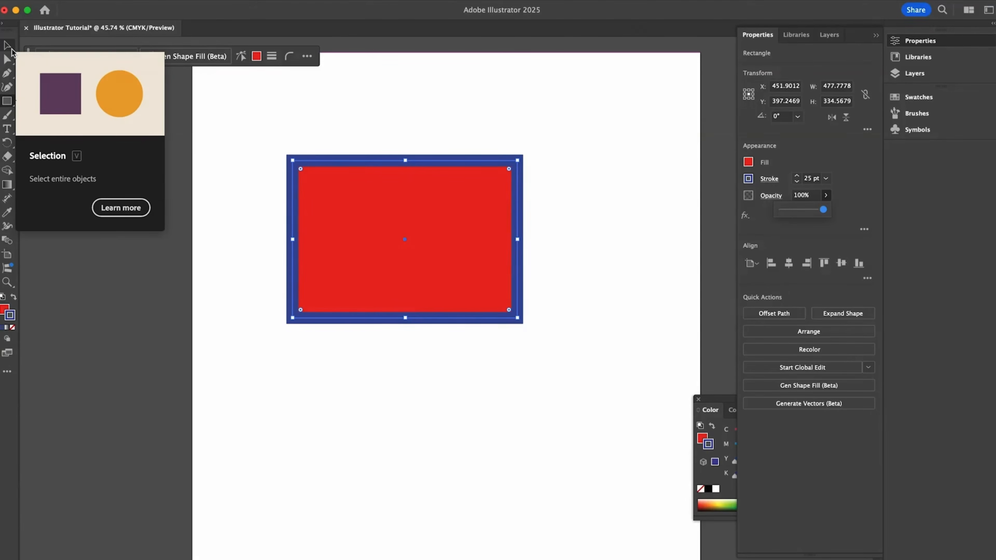
left_click_drag(385, 242, 434, 292)
Step: Reshape the rectangle with Direct Selection by pulling its upper-left corner anchor outward and shifting its lower-right corner anchor slightly up
left_click(7, 58)
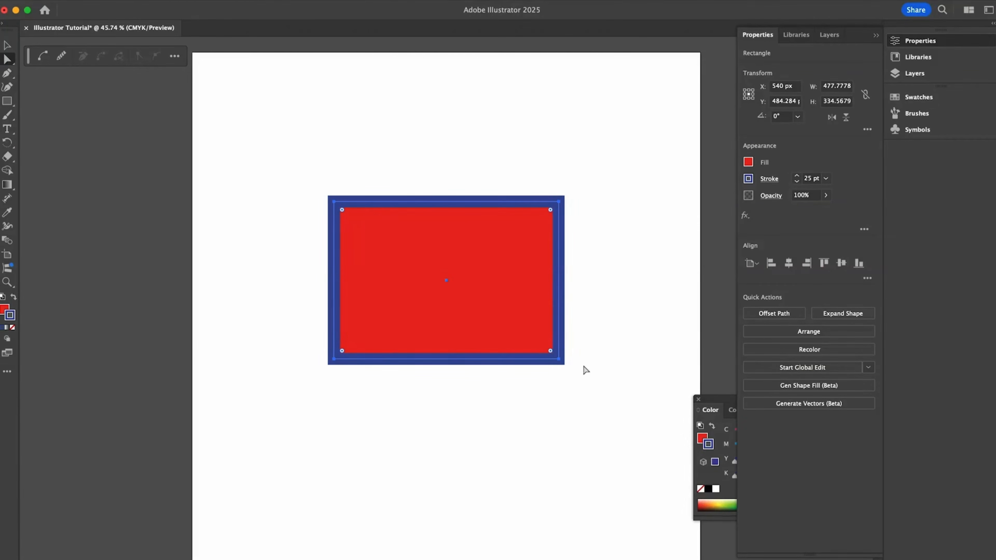
left_click(334, 203)
left_click_drag(335, 205, 309, 169)
mouse_move(558, 358)
left_mouse_down()
mouse_move(499, 396)
mouse_move(559, 324)
mouse_move(556, 348)
left_mouse_up()
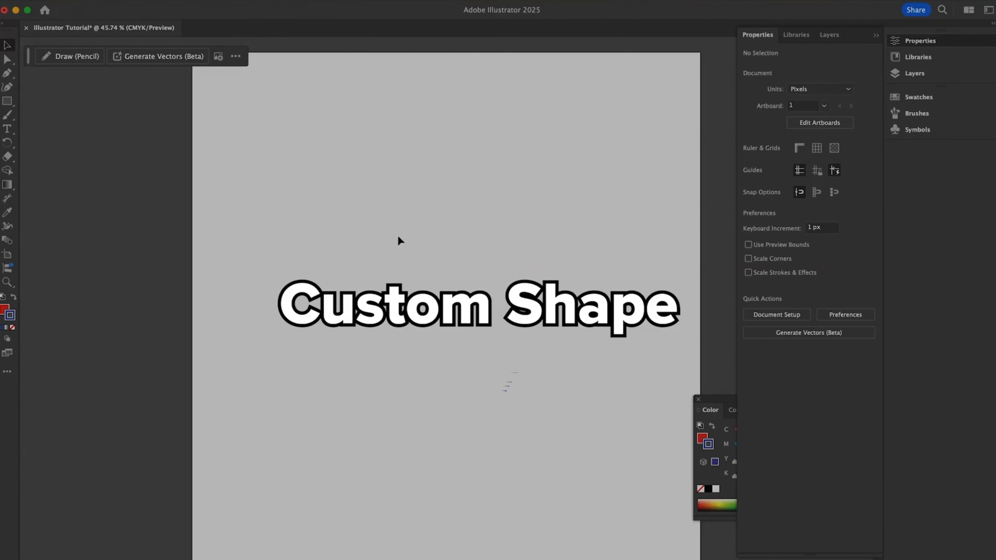
Step: Draw a closed, curvy custom shape across the upper half of the artboard with the Pen tool
left_click(9, 76)
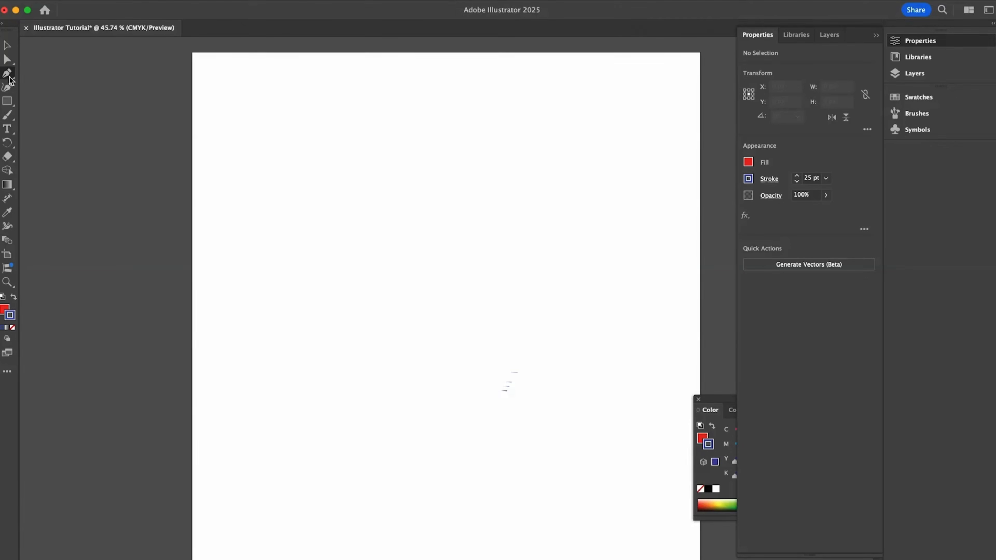
left_click_drag(251, 207, 261, 219)
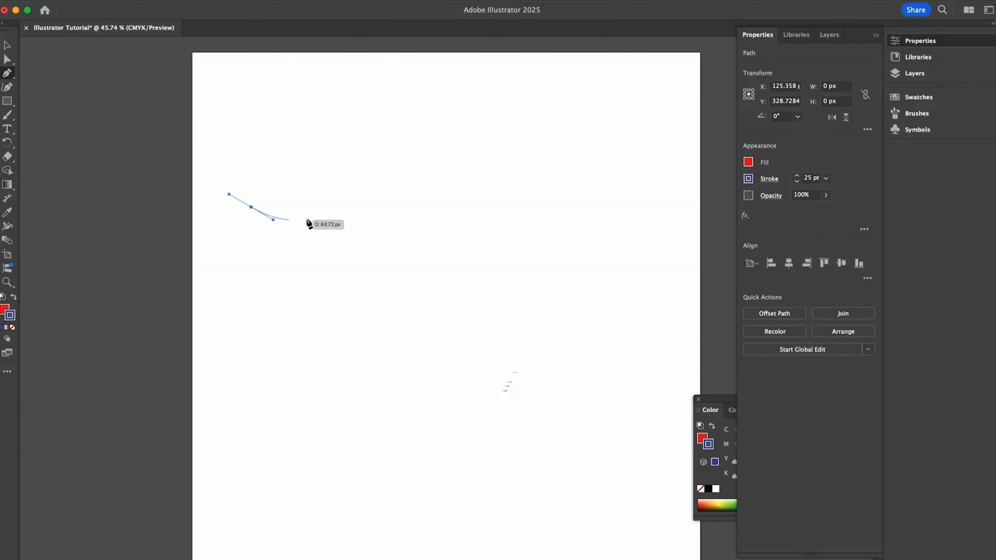
mouse_move(362, 188)
left_mouse_down()
mouse_move(388, 178)
mouse_move(435, 190)
mouse_move(444, 209)
left_mouse_up()
left_click_drag(511, 183, 555, 144)
left_click_drag(640, 150, 671, 173)
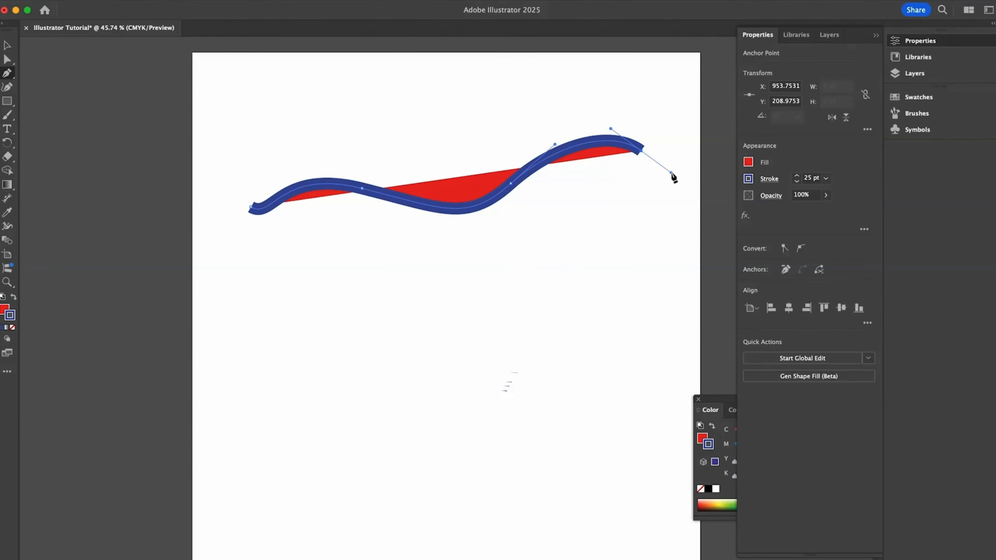
left_click_drag(662, 256, 638, 285)
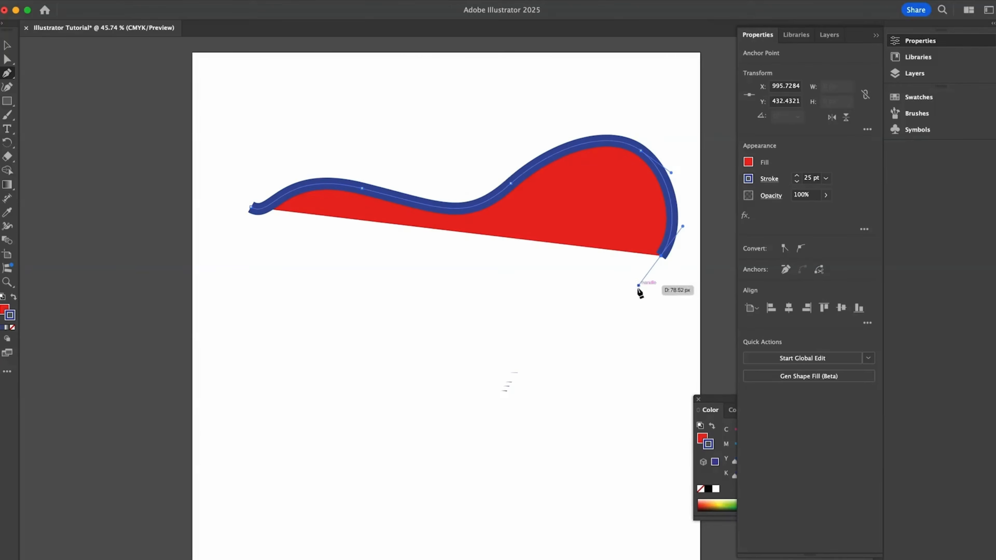
mouse_move(476, 352)
left_mouse_down()
mouse_move(278, 352)
mouse_move(268, 312)
left_mouse_up()
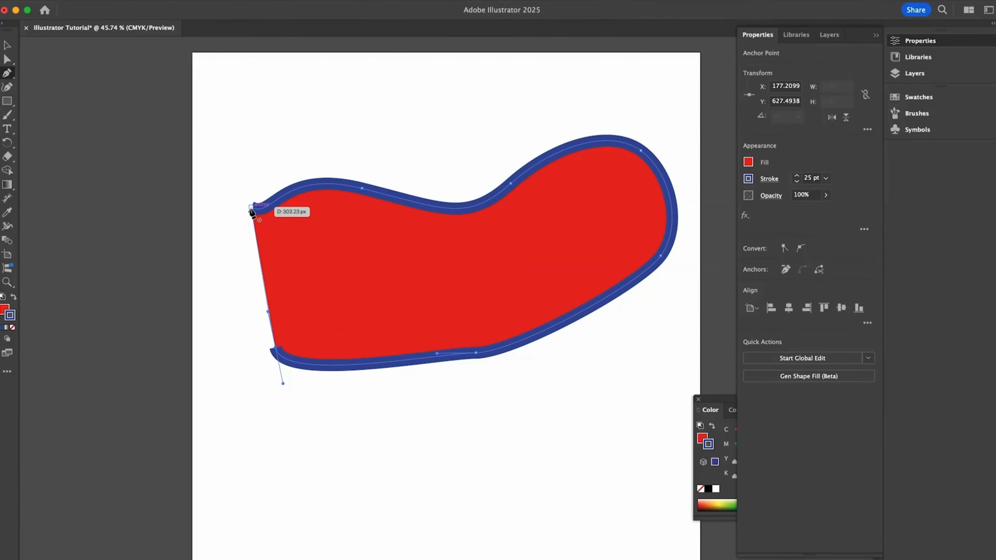
mouse_move(251, 209)
left_mouse_down()
mouse_move(286, 204)
mouse_move(298, 164)
mouse_move(289, 148)
left_mouse_up()
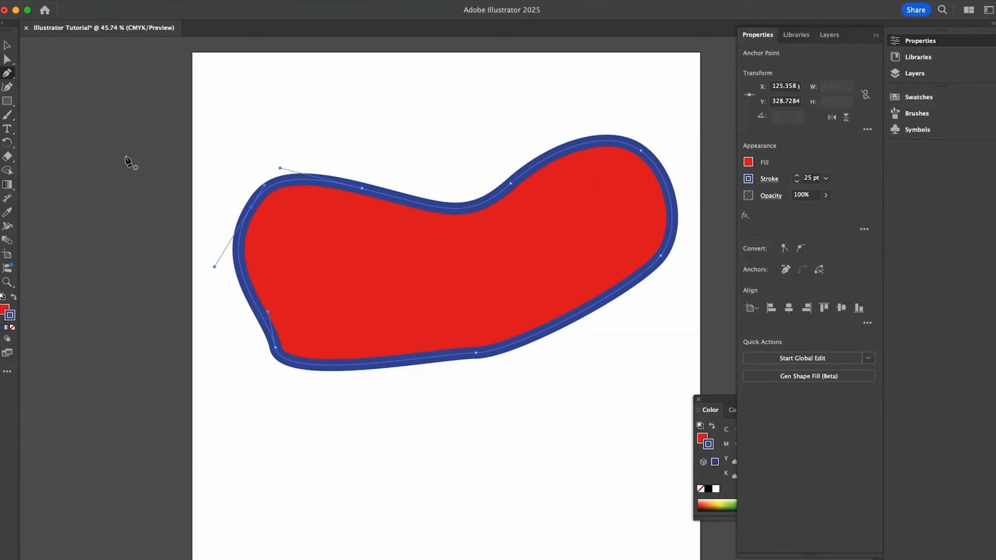
Step: Reshape the custom shape by moving the anchor point beside its upper dip up and left to about X 581 px, Y 124 px
left_click(8, 60)
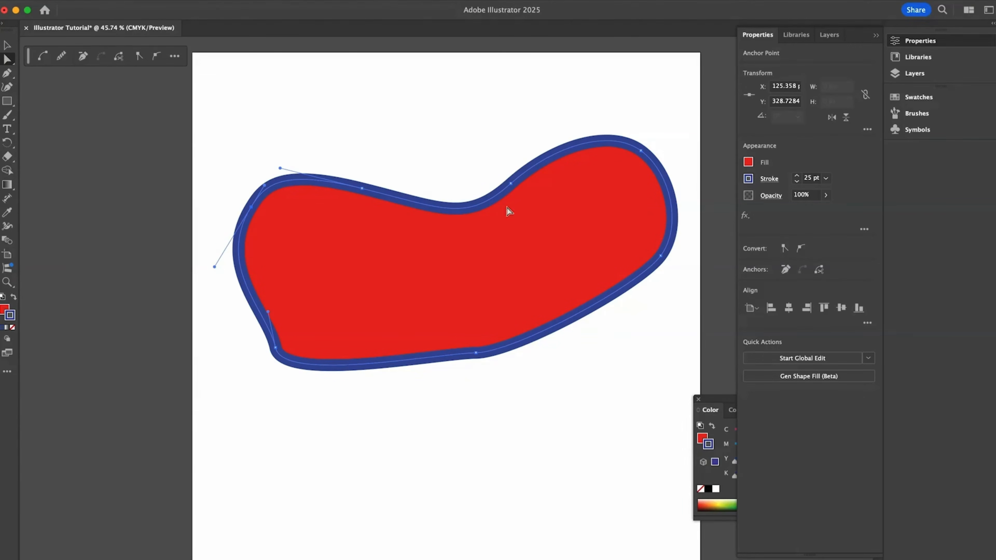
left_click(510, 184)
left_click_drag(513, 189, 470, 97)
Step: Scale the custom shape down, position it in the upper part of the artboard, and clear the selection
left_click(12, 47)
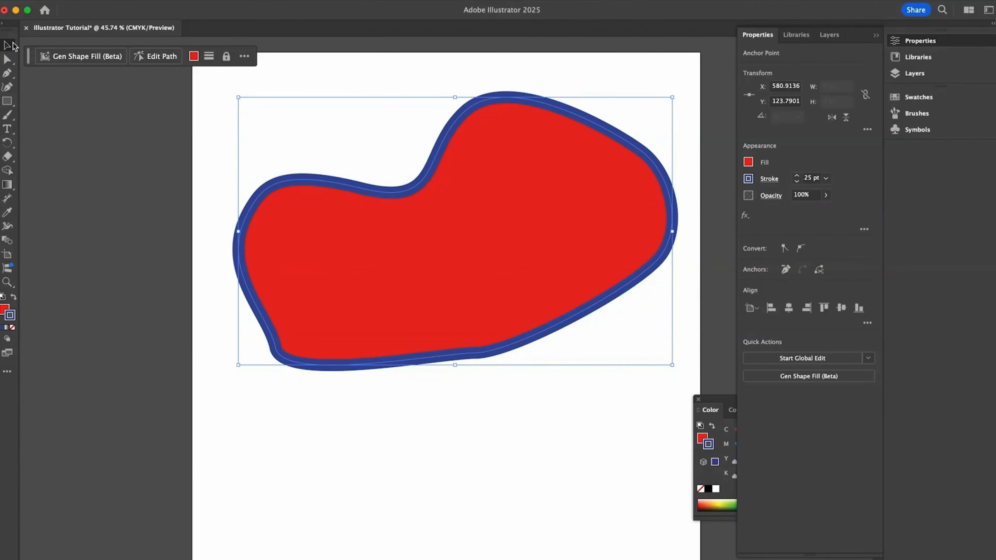
left_click_drag(463, 282, 473, 361)
left_click_drag(684, 179, 582, 238)
left_click_drag(470, 376, 486, 251)
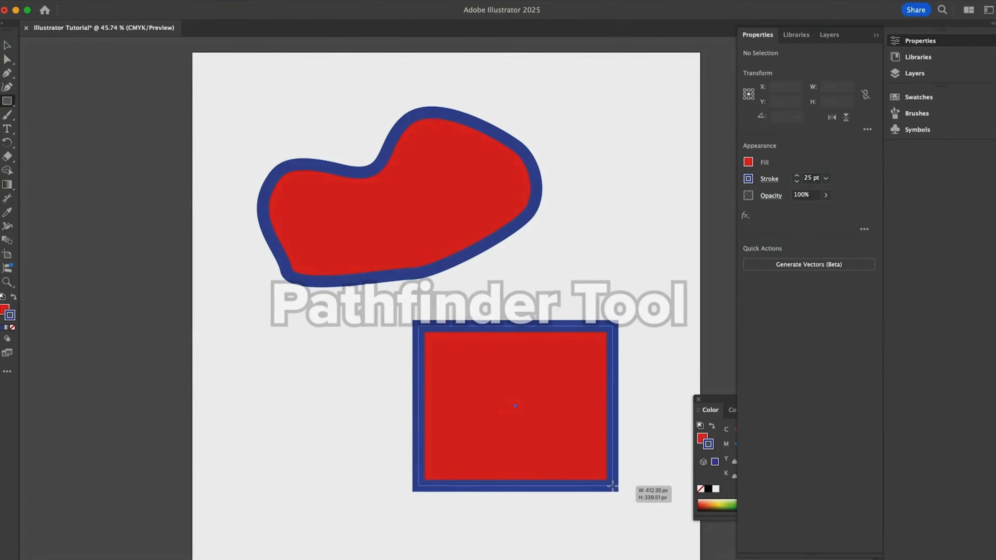
left_click(645, 242)
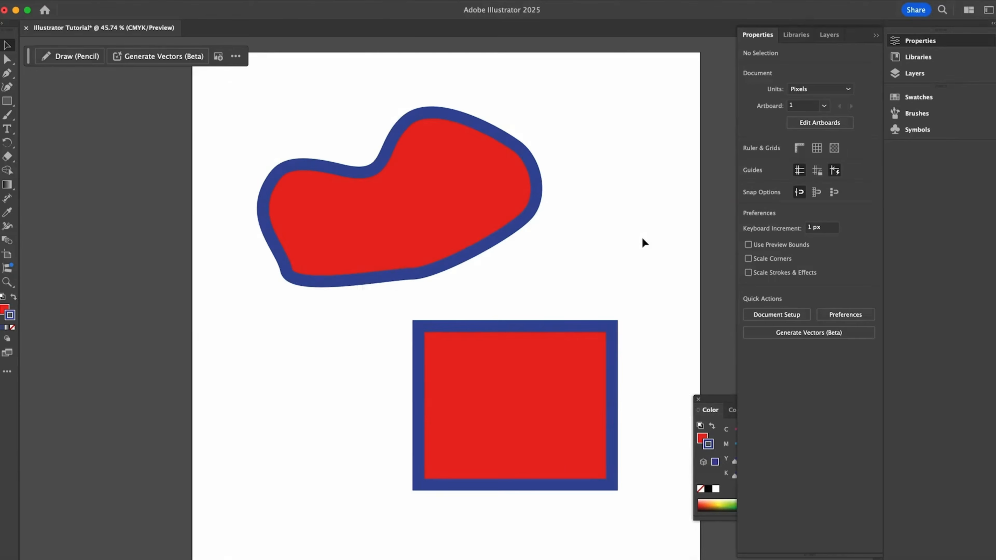
Step: Select the custom shape and the rectangle together to examine the Pathfinder options, and clear the selection
left_click(418, 221)
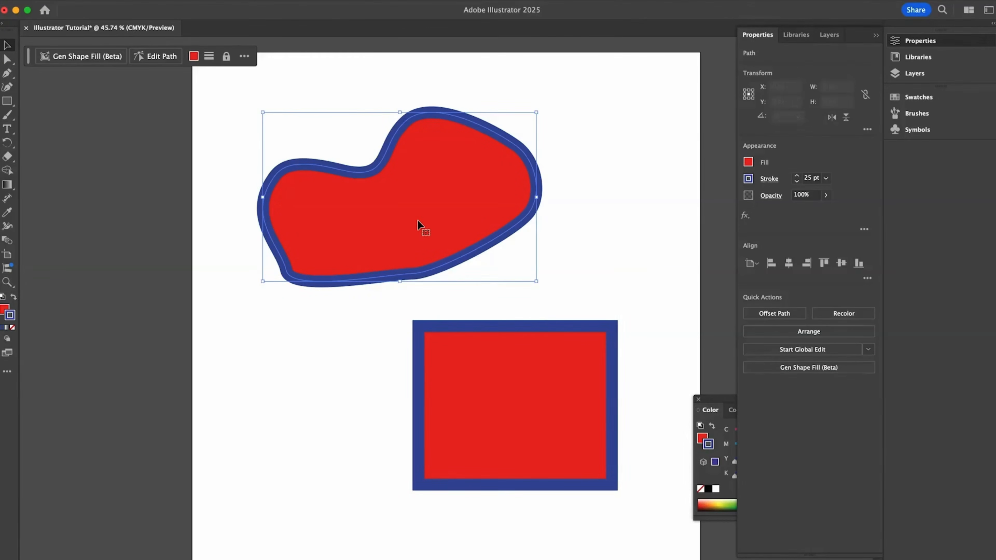
left_click(524, 377, "shift")
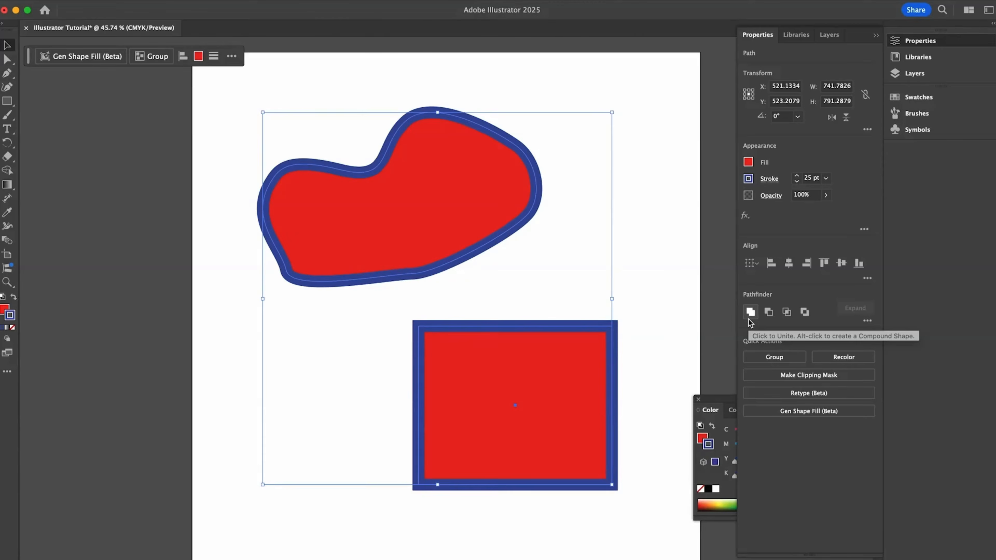
left_click(656, 259)
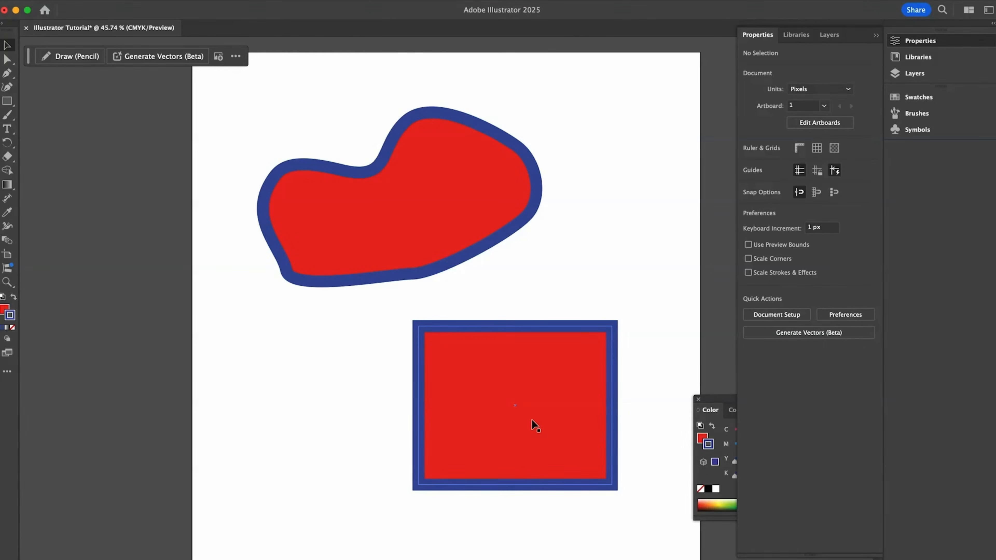
Step: Move the rectangle up so it overlaps the custom shape's lower-right part, and select both shapes
left_click_drag(542, 436, 492, 319)
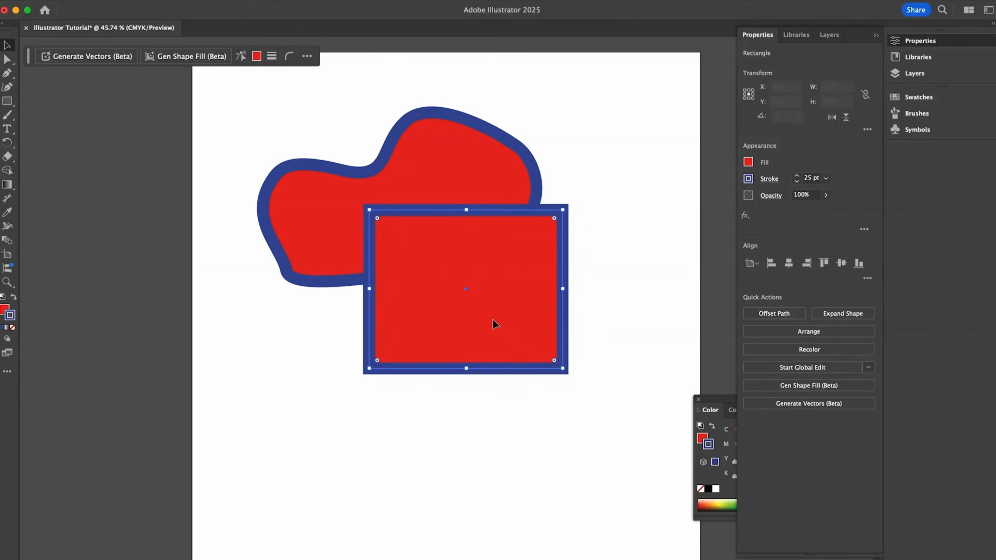
left_click(366, 105)
left_click_drag(342, 86, 521, 286)
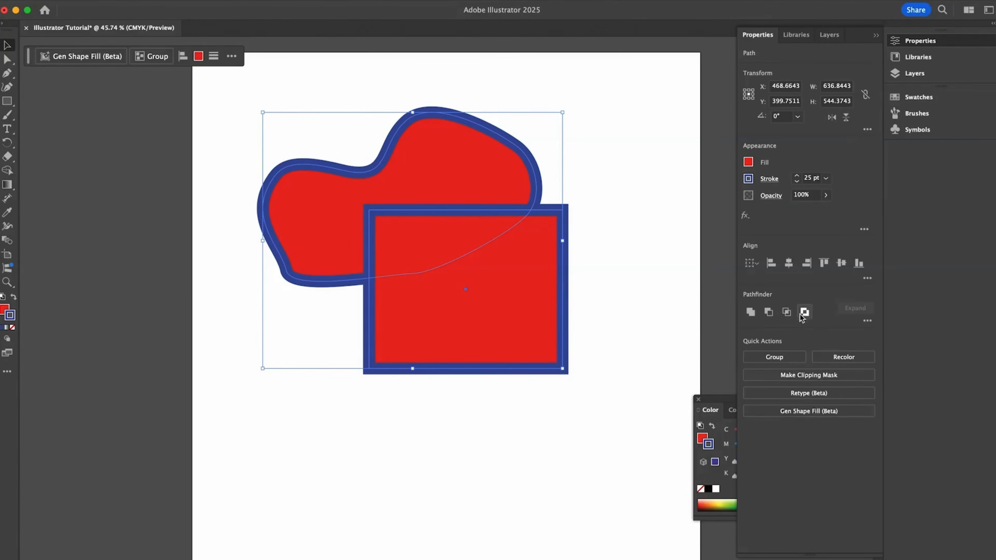
Step: Try Pathfinder Intersect on the two overlapping shapes, undo it, and apply Exclude to them instead
left_click(787, 313)
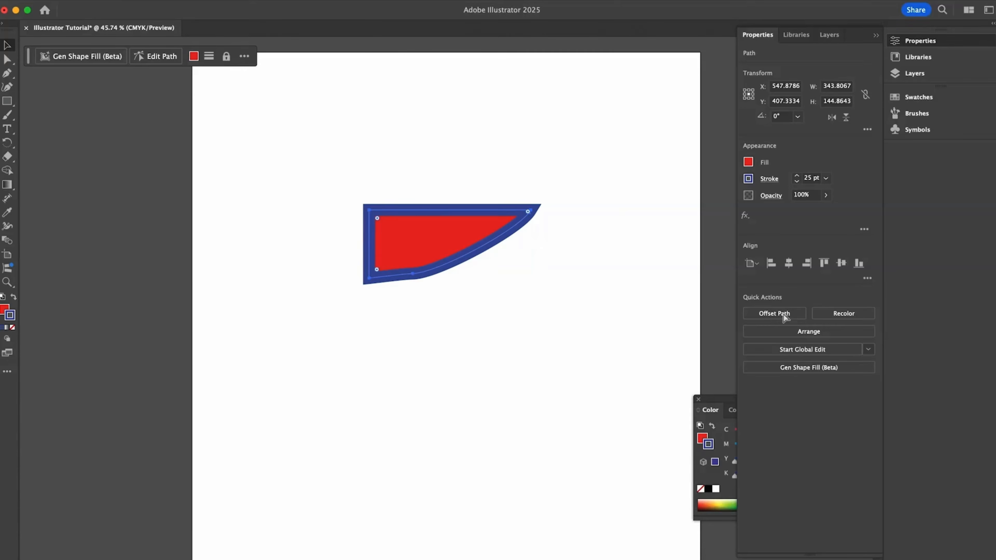
key("super+z")
left_click(803, 313)
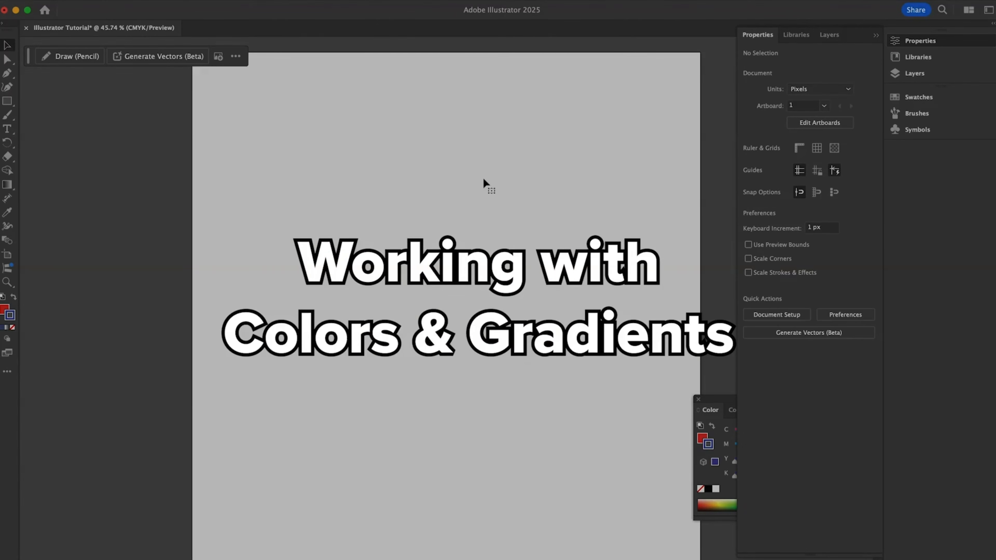
Step: Draw a rectangle about 760 px wide and 662 px high across the middle of the artboard
key("m")
mouse_move(282, 158)
left_mouse_down()
mouse_move(542, 420)
mouse_move(642, 469)
left_mouse_up()
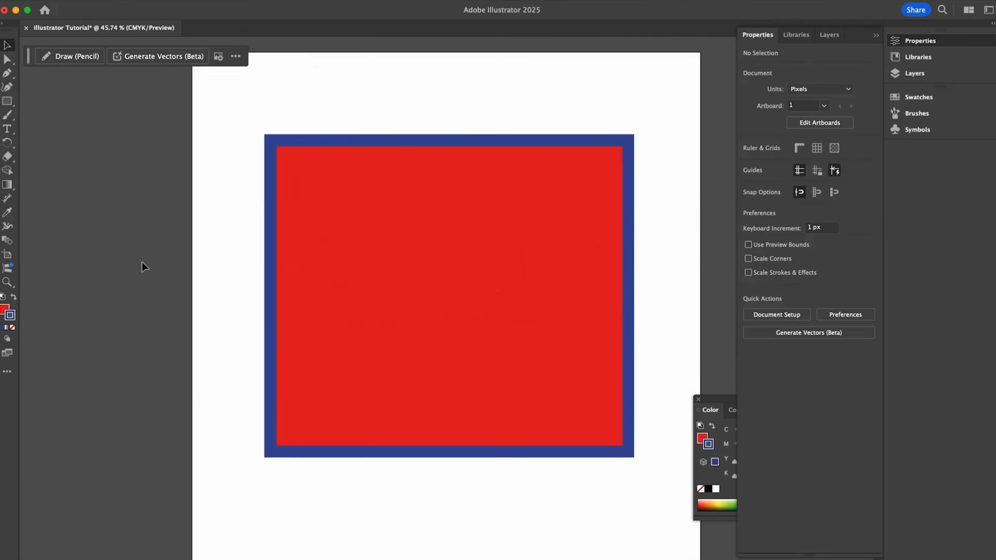
Step: Give the rectangle a bright yellow fill and a dark purple stroke from the color swatches
left_click(439, 185)
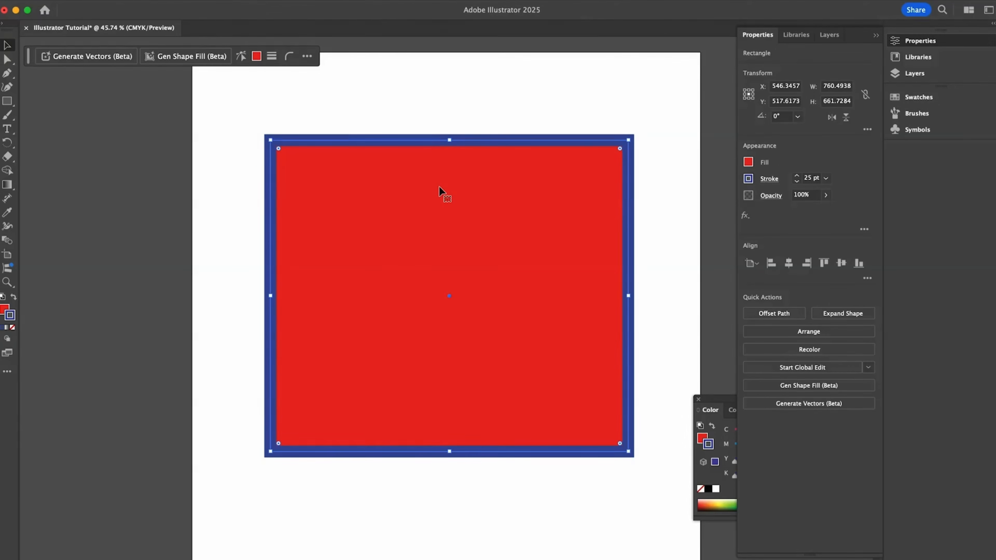
left_click(748, 163)
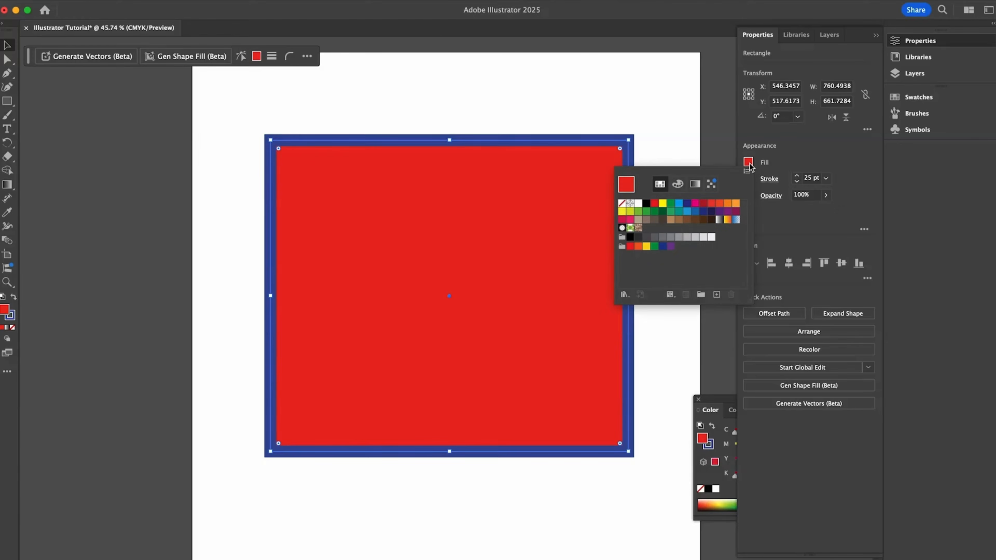
left_click(662, 202)
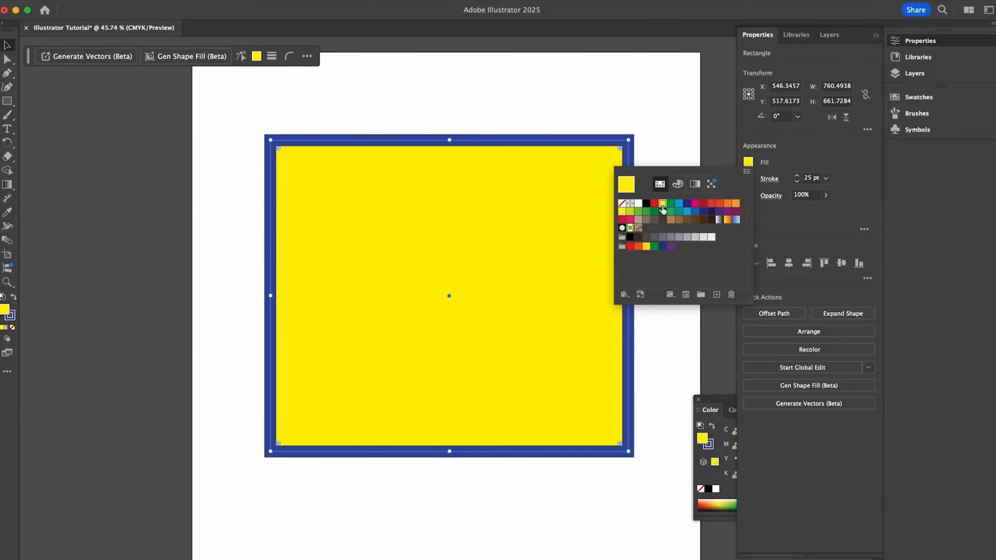
left_click(787, 160)
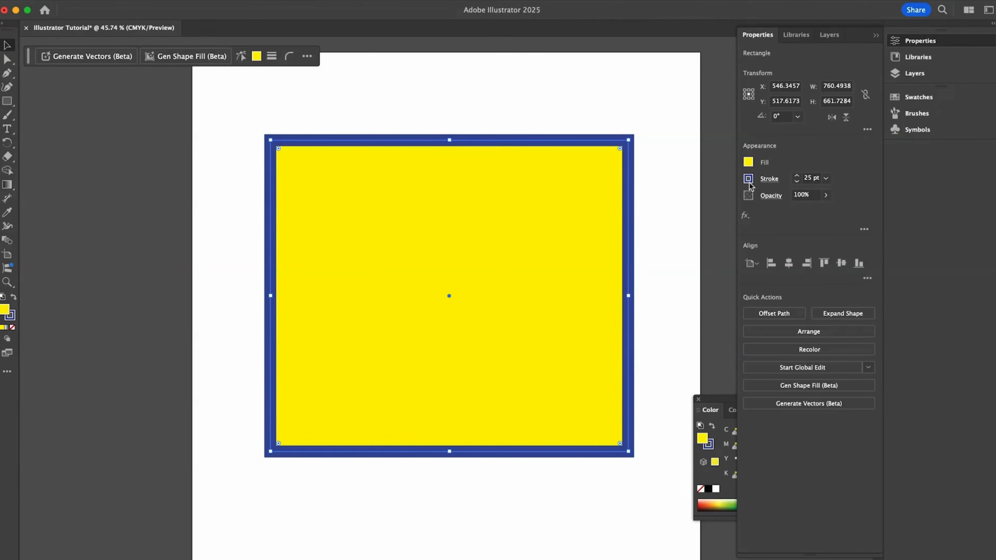
left_click(748, 179)
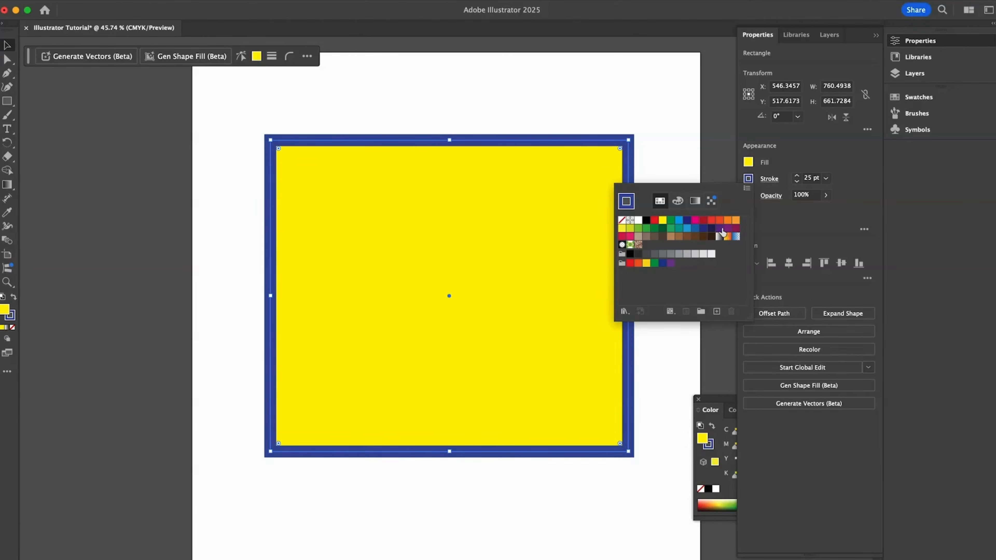
left_click(722, 229)
Step: Replace the rectangle's fill with a linear gradient running from bright blue to dark navy
left_click(747, 165)
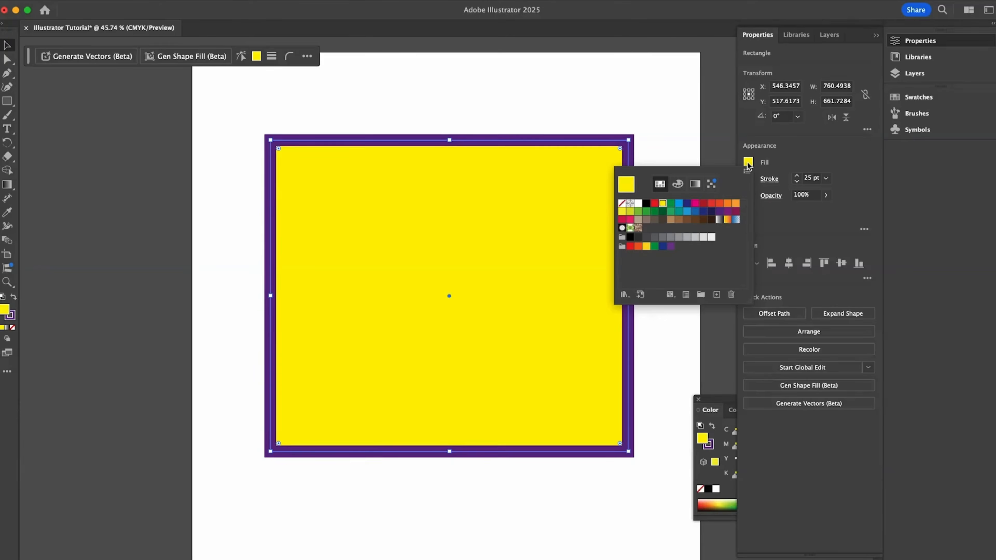
left_click(695, 185)
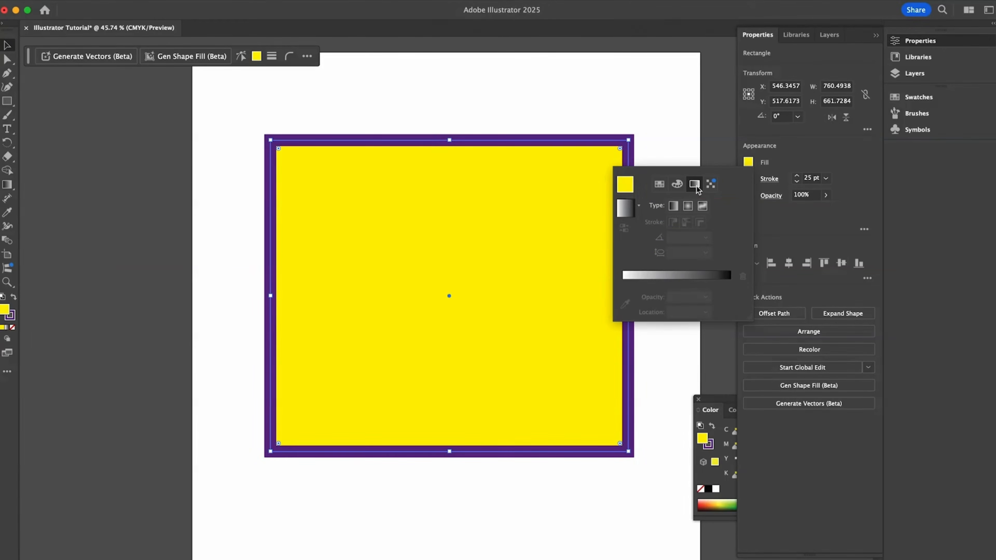
left_click(624, 208)
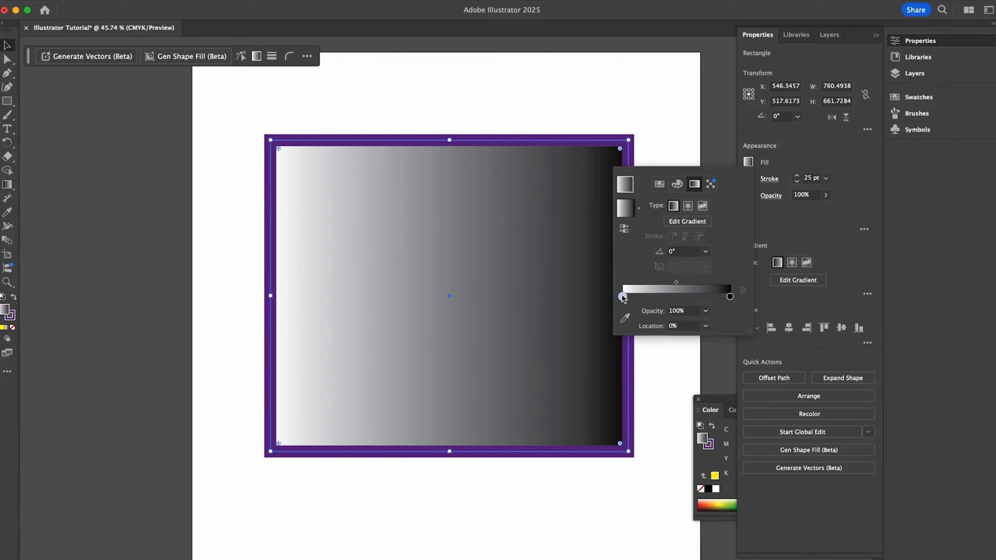
double_click(622, 296)
left_click_drag(634, 340, 695, 343)
double_click(730, 297)
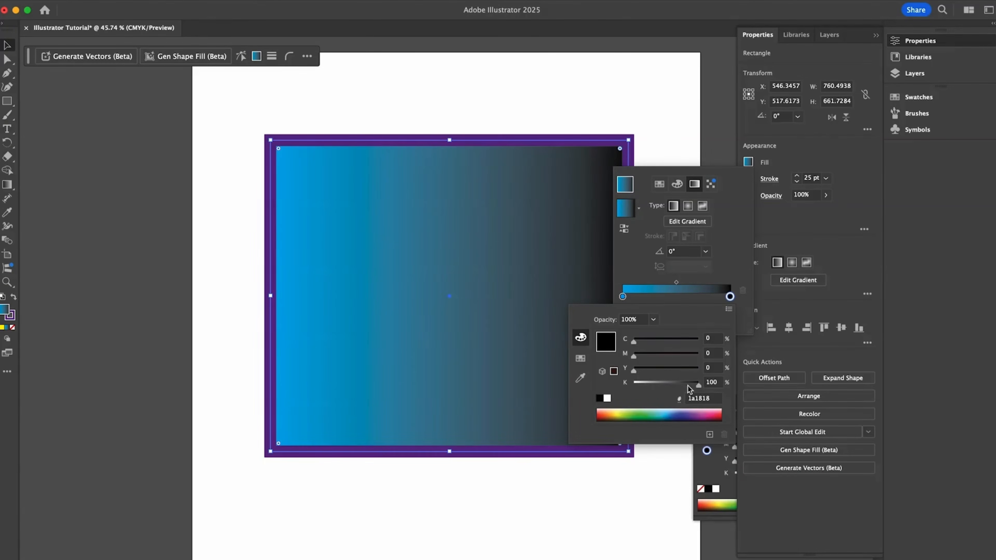
left_click(673, 420)
Step: Make the rectangle's gradient radial and try the freeform gradient type on it
left_click(687, 207)
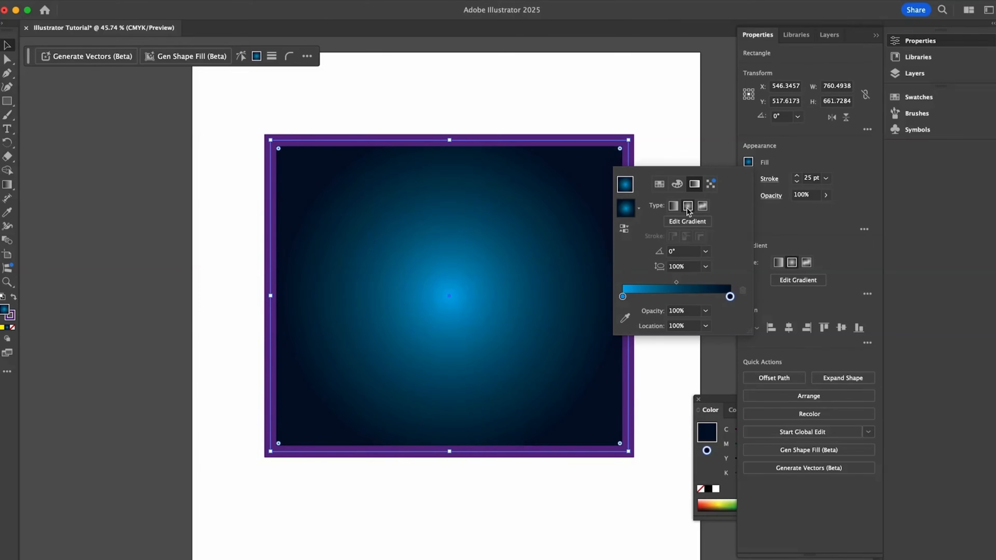
left_click(702, 209)
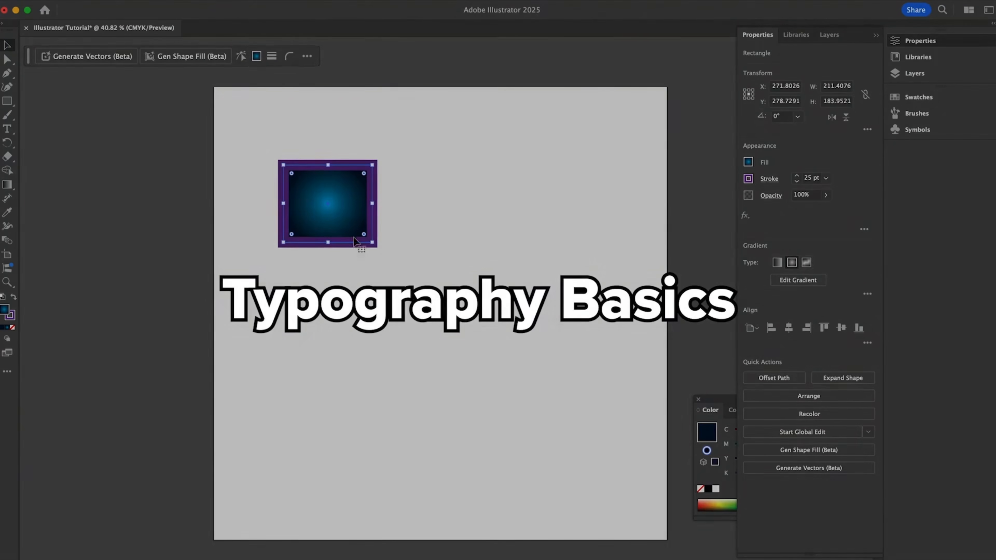
Step: Add the point text "Type Something FUN" near the middle of the artboard with nothing else selected
left_click(579, 237)
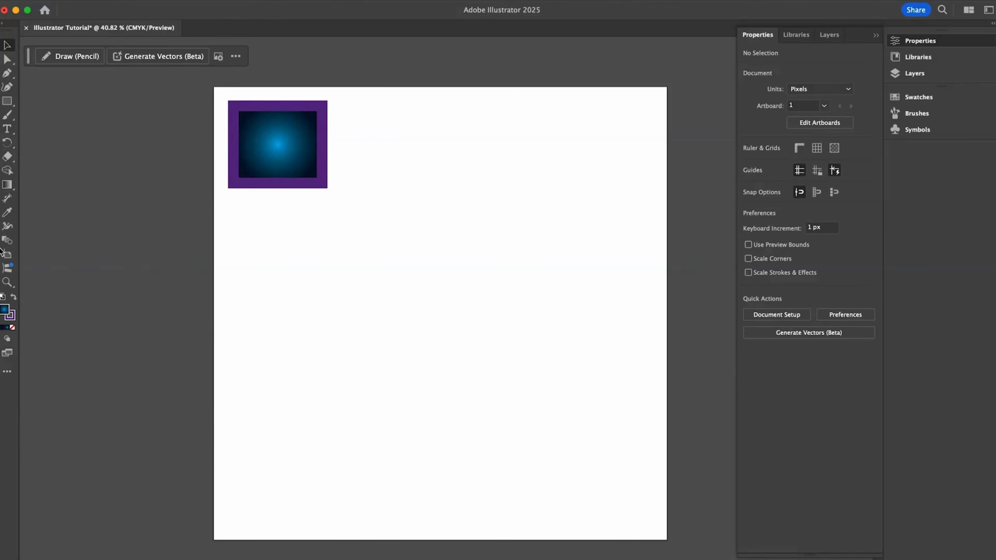
left_click(7, 128)
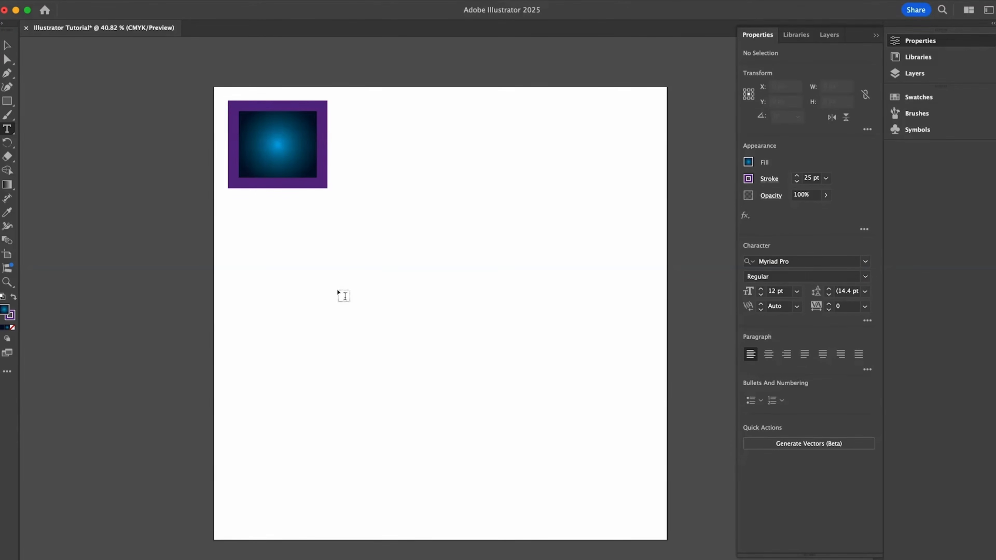
left_click(338, 290)
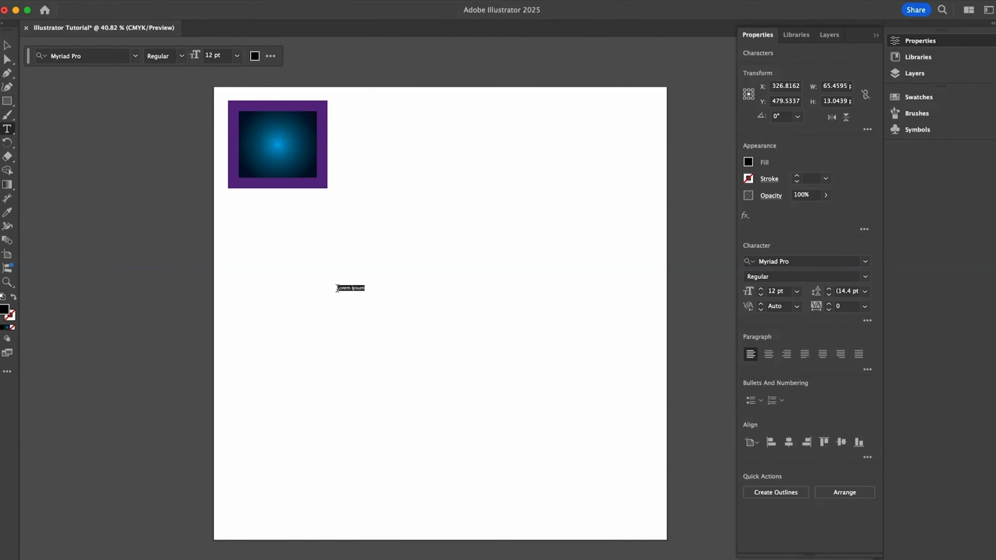
type("Type Something FUN")
key("Escape")
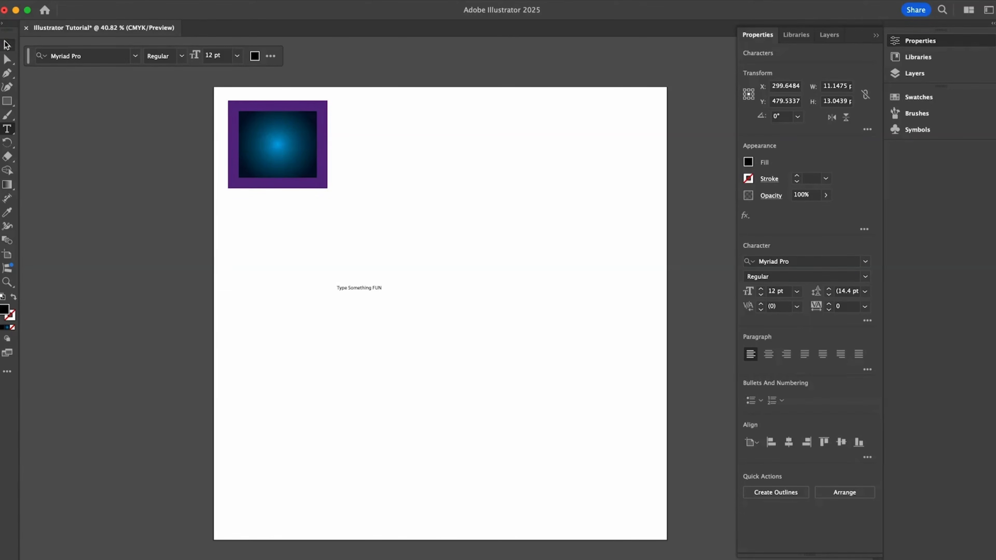
Step: Increase the text's font size to 40 pt, and scale the text object up to about 84.59 pt
left_click(761, 290)
left_click(760, 290)
left_click(760, 290)
left_click(760, 290)
left_click(761, 291)
left_click(760, 290)
left_click(761, 290)
left_click(761, 290)
left_click(761, 290)
left_click(761, 290)
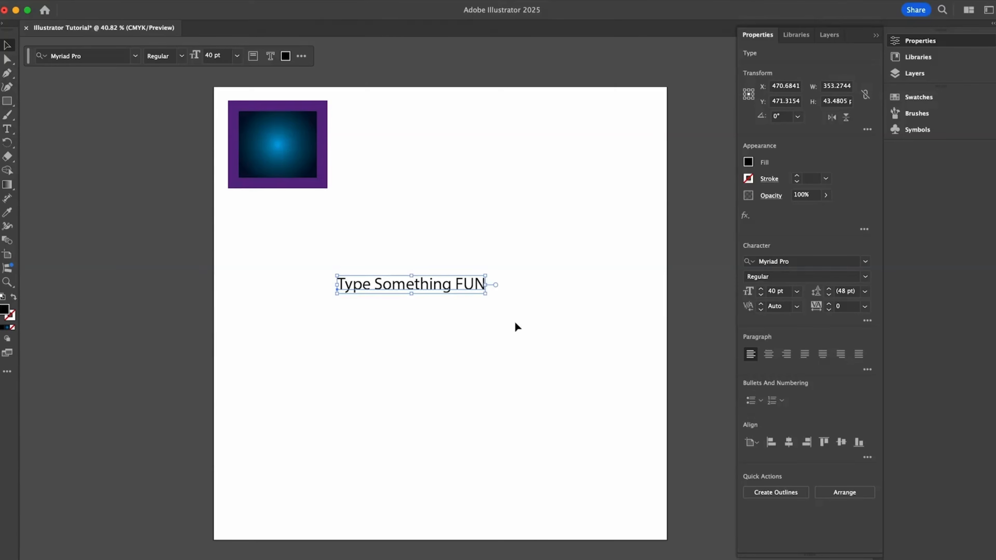
left_click_drag(488, 294, 651, 376)
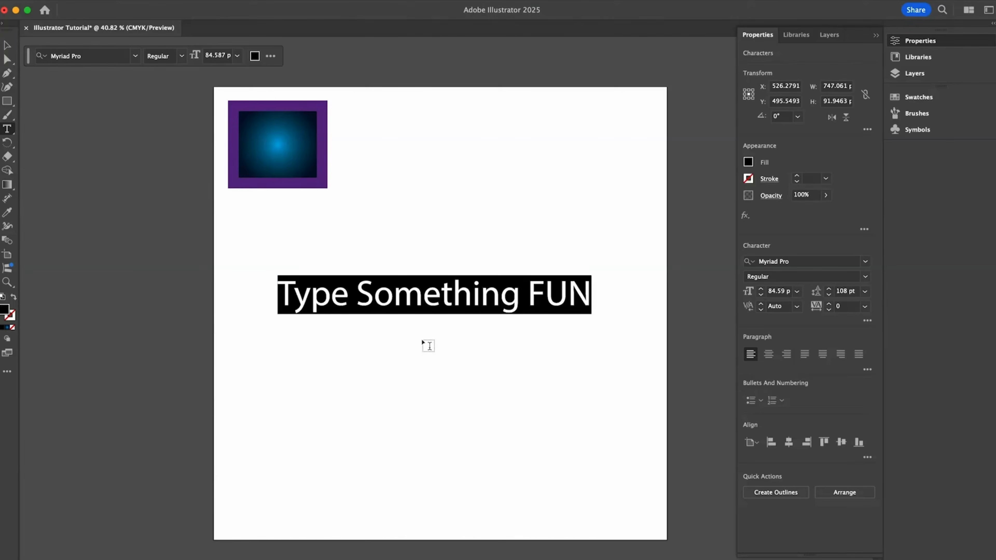
Step: Look over the fonts available for the text, and increase its leading to 111 pt and its tracking to 78
left_click(866, 263)
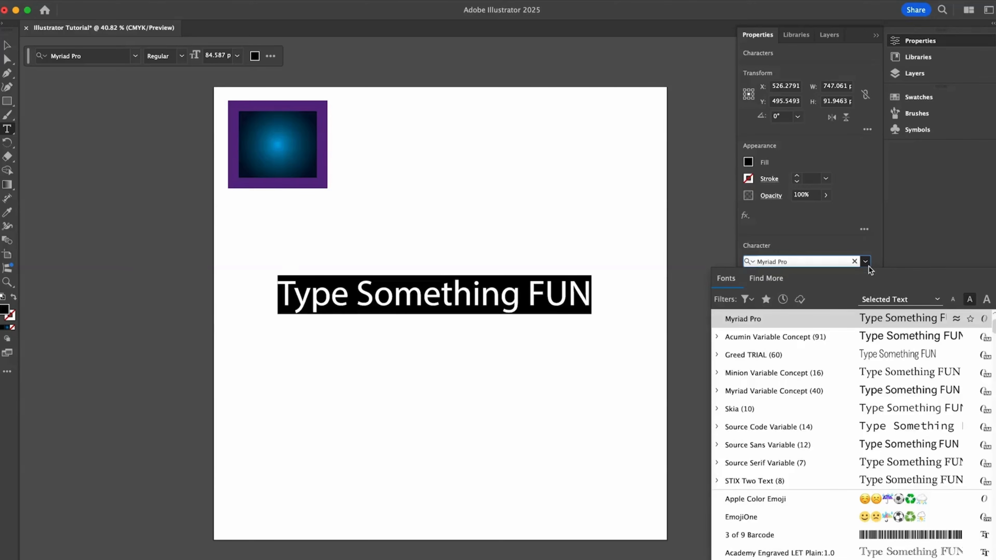
left_click(944, 242)
left_click(828, 290)
left_click(828, 304)
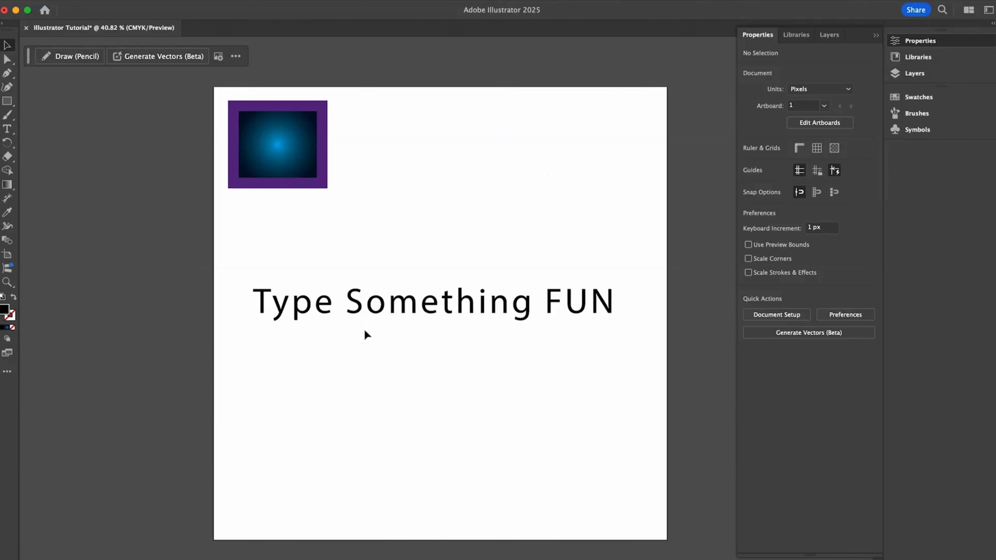
Step: Align the text and the gradient rectangle to each other by their horizontal centers, and clear the selection
left_click(390, 312)
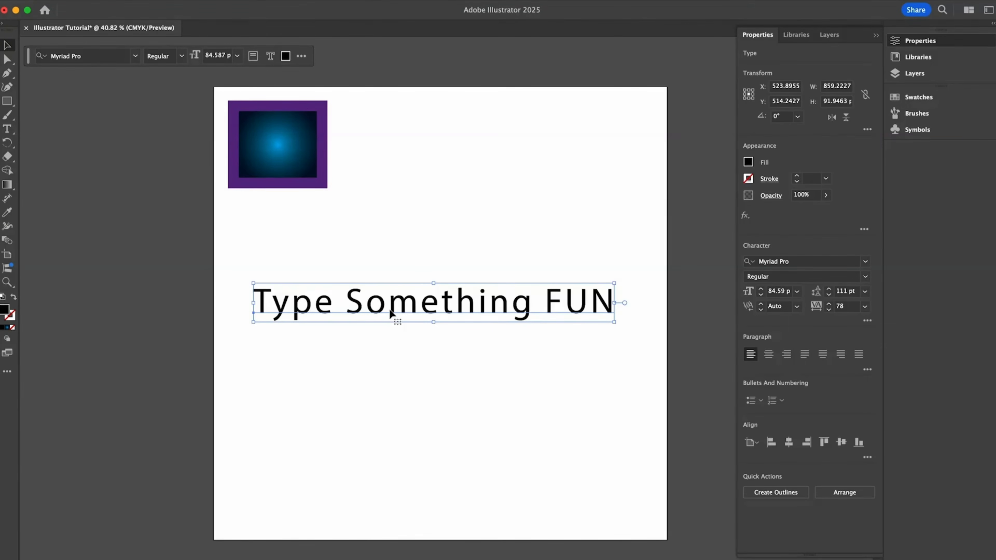
left_click(282, 175, "shift")
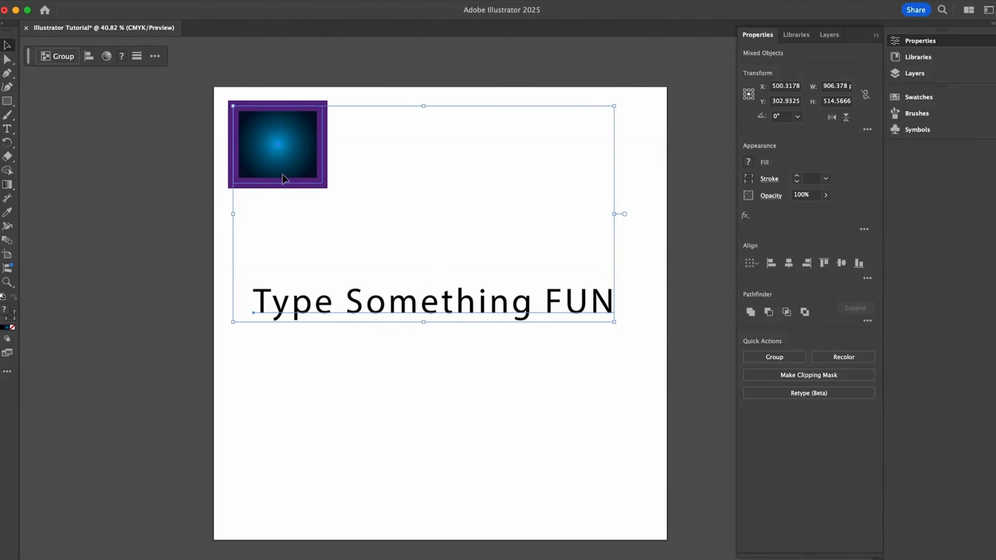
left_click(794, 264)
left_click(484, 349)
Step: Center the text and the gradient rectangle horizontally on the artboard one after the other, and clear the selection
left_click(506, 314)
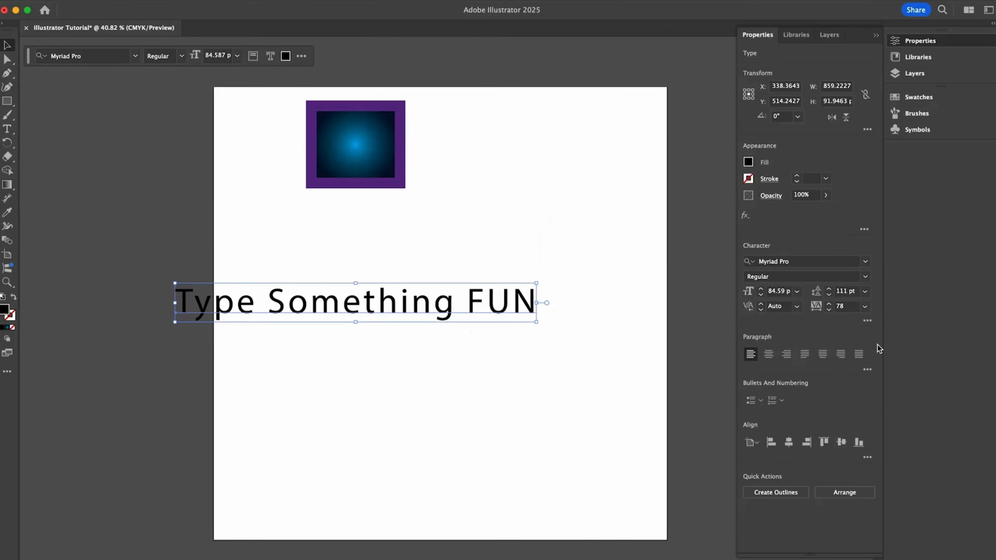
left_click(789, 442)
left_click(367, 156)
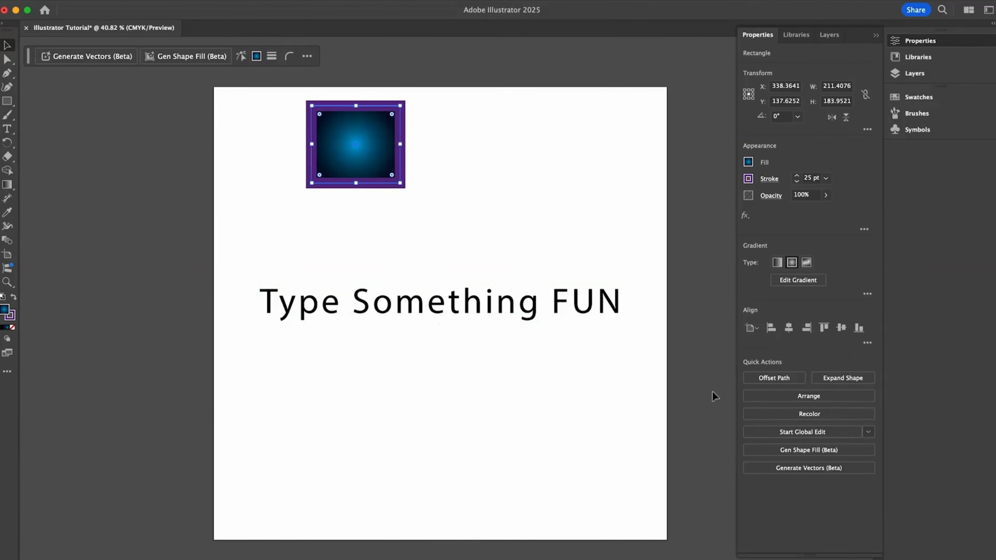
left_click(788, 328)
left_click(631, 203)
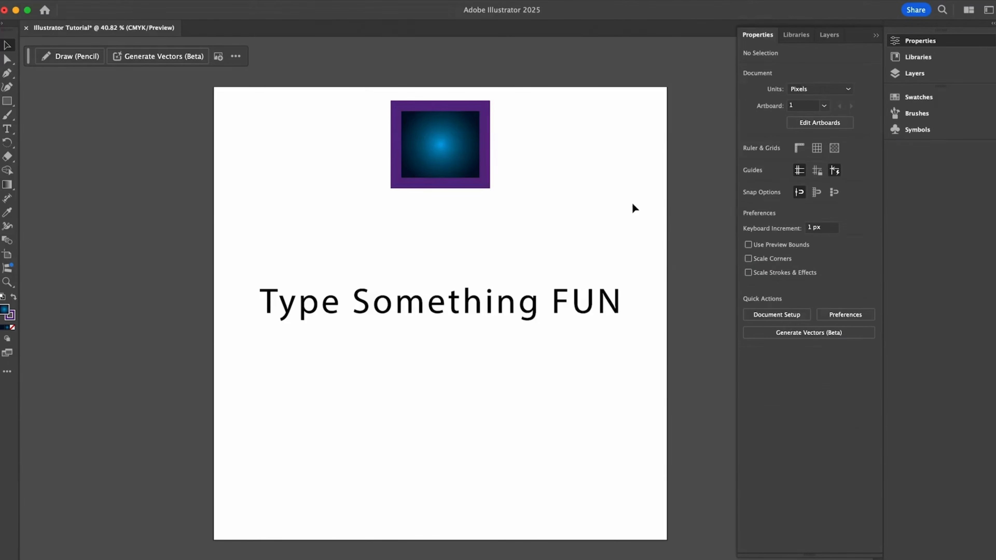
Step: Set the fill of the "Type Something FUN" text to None
left_click(588, 299)
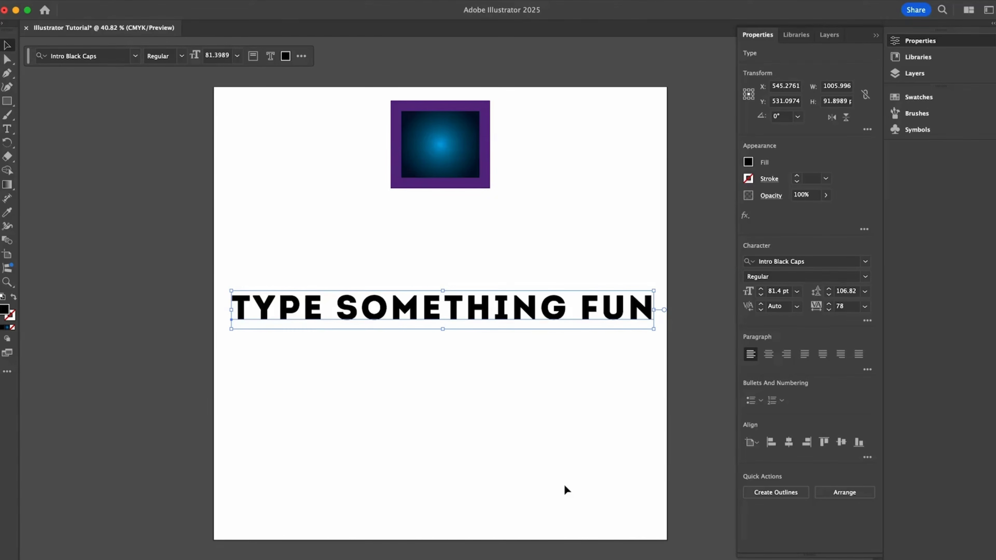
left_click(749, 163)
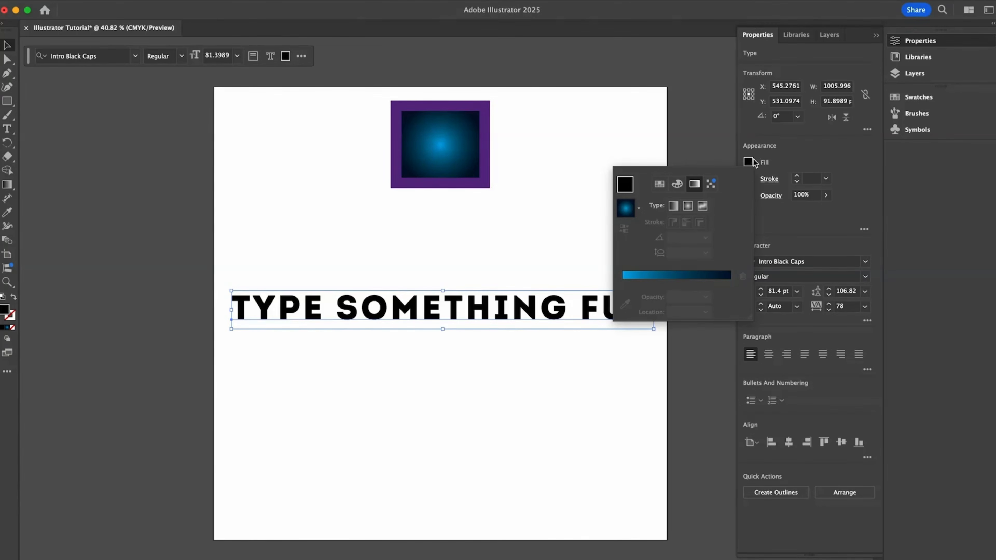
left_click(659, 184)
left_click(620, 204)
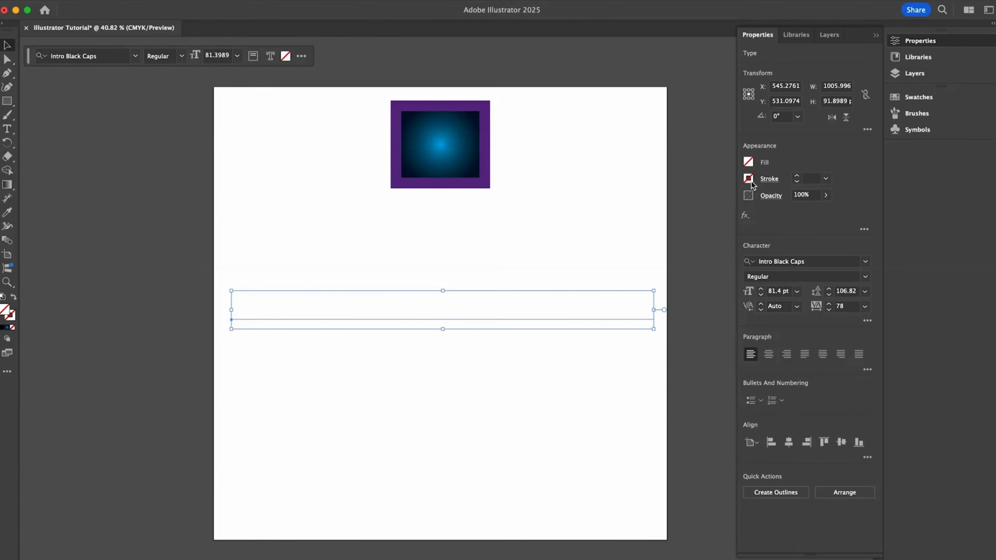
Step: Give the "Type Something FUN" text a black stroke and move it up to just below the gradient rectangle
left_click(748, 179)
left_click(646, 220)
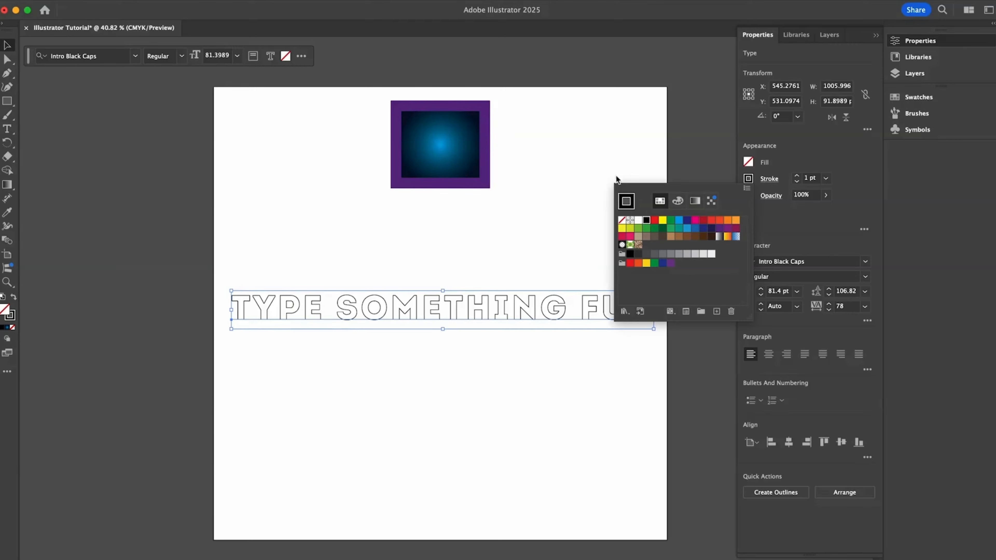
left_click(547, 367)
left_click_drag(240, 267, 686, 353)
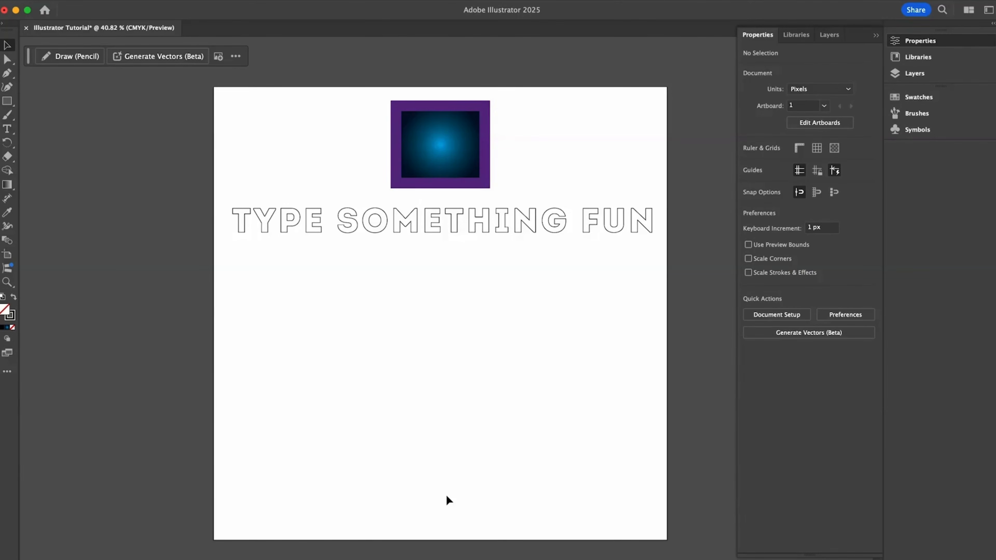
Step: Draw a wavy open path with four smooth anchor points across the lower middle of the artboard using the Pen tool
left_click(15, 74)
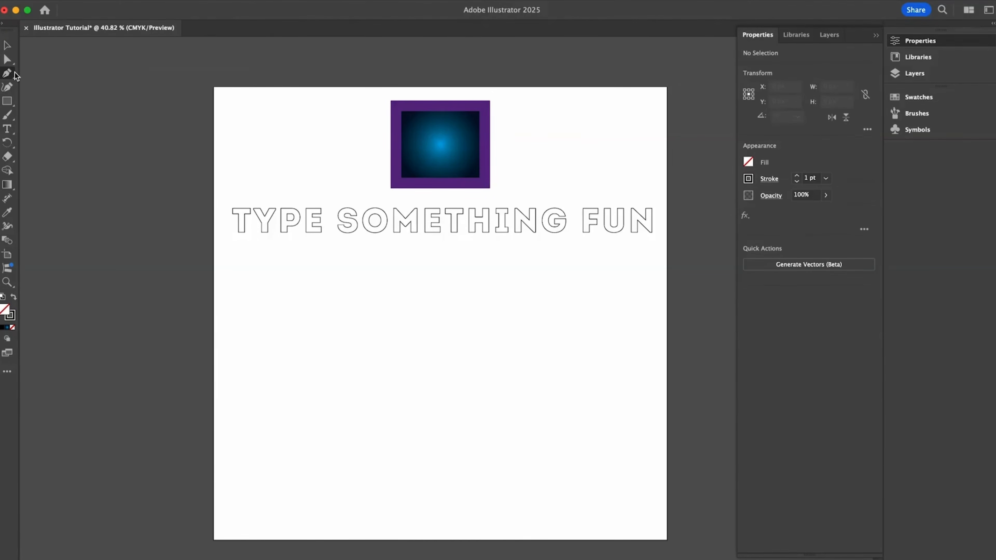
left_click_drag(251, 389, 389, 367)
left_click_drag(474, 334, 534, 347)
left_click_drag(600, 385, 650, 387)
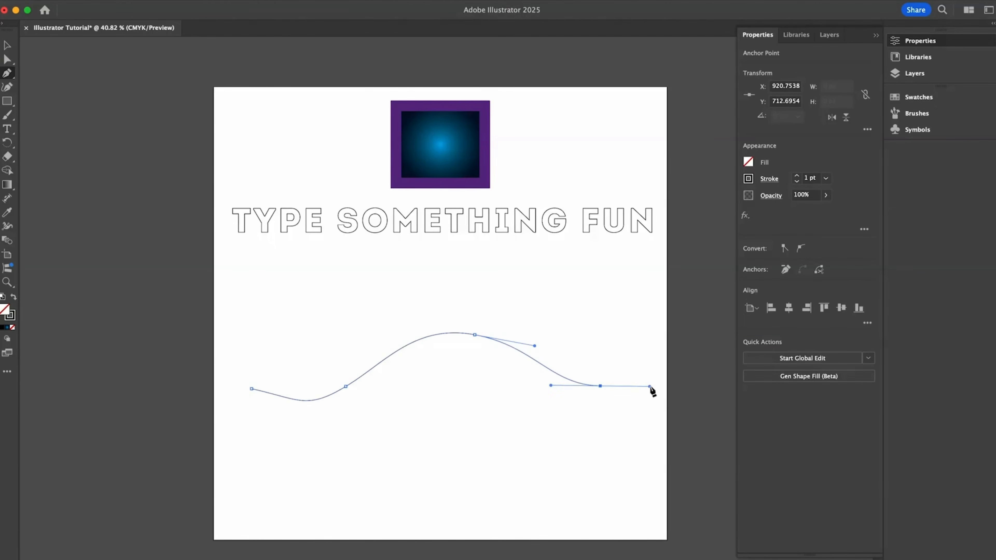
key("v")
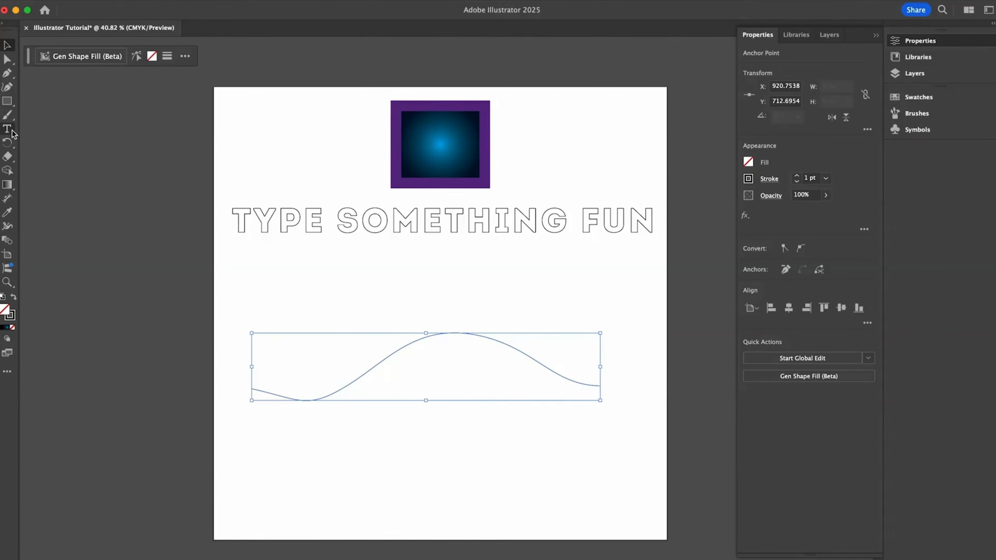
Step: Add the text "Type Something Fun" along the wavy path with the Type on a Path tool
left_click(12, 132)
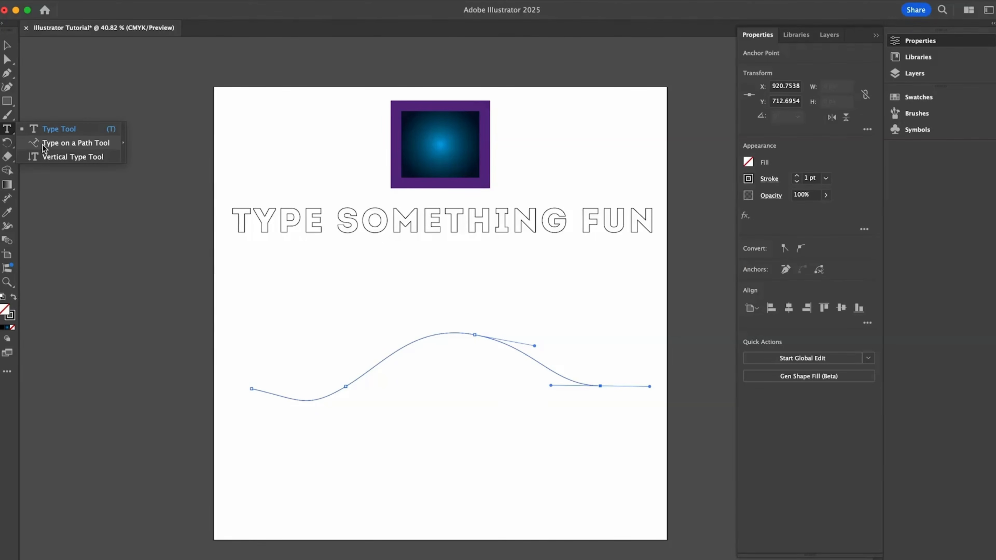
left_click(59, 143)
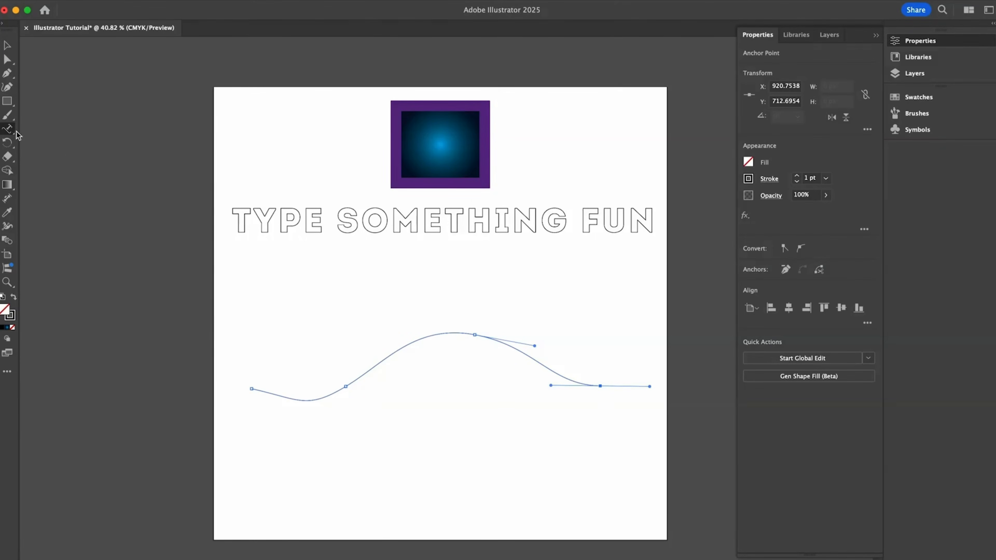
left_click(280, 395)
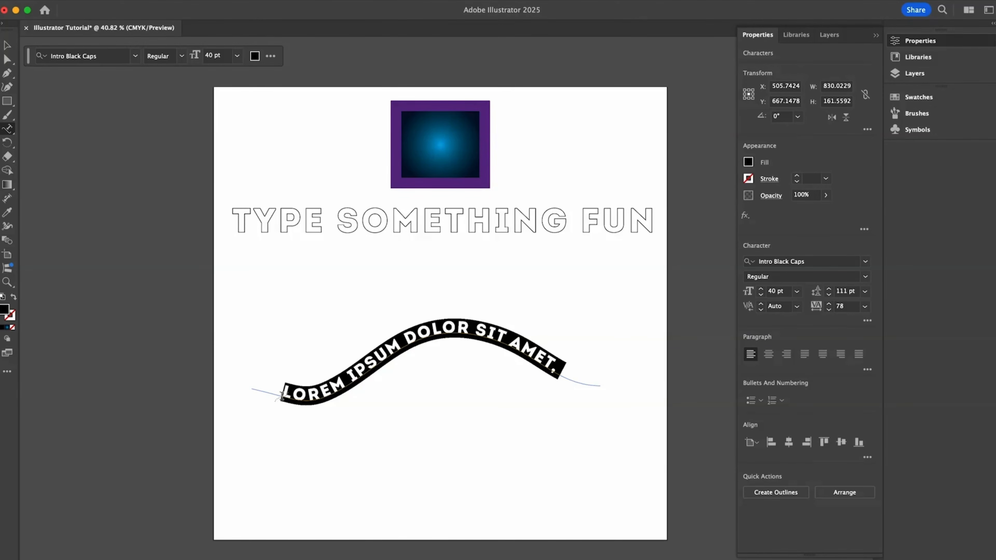
type("TYPE")
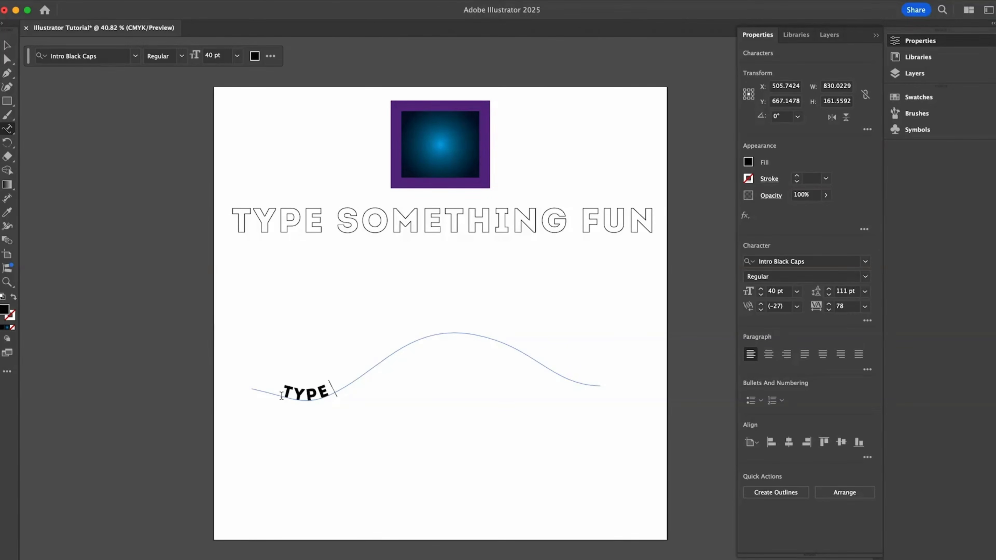
type(" SOMETHING F")
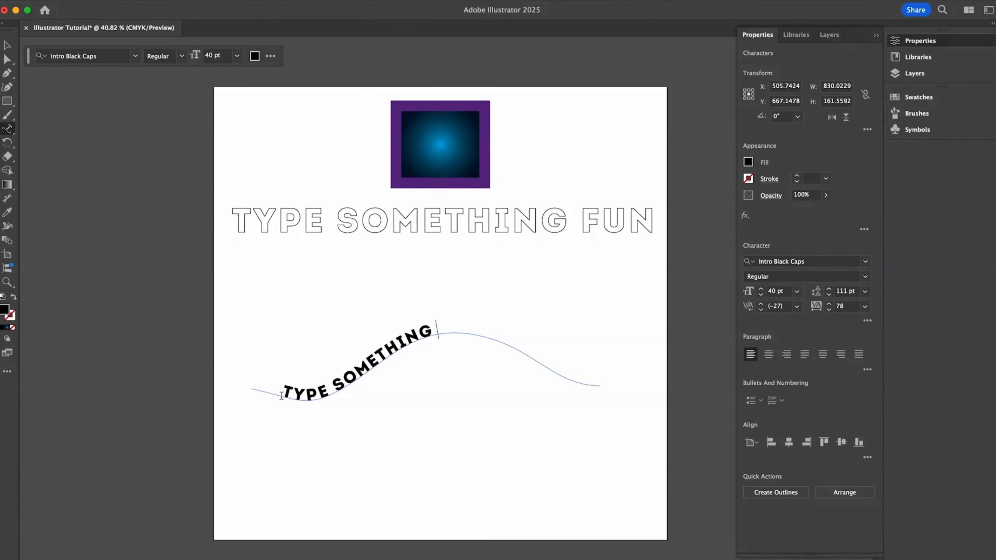
type("UN")
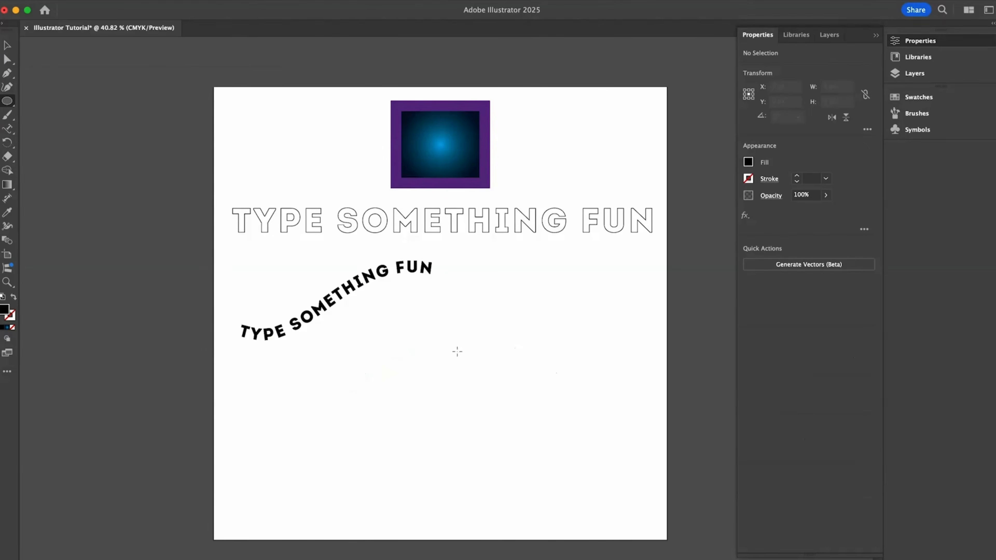
Step: Draw an ellipse about 357 by 331 px in the artboard's lower half and add the text "the moon is here" along its outline
left_click_drag(457, 351, 607, 489)
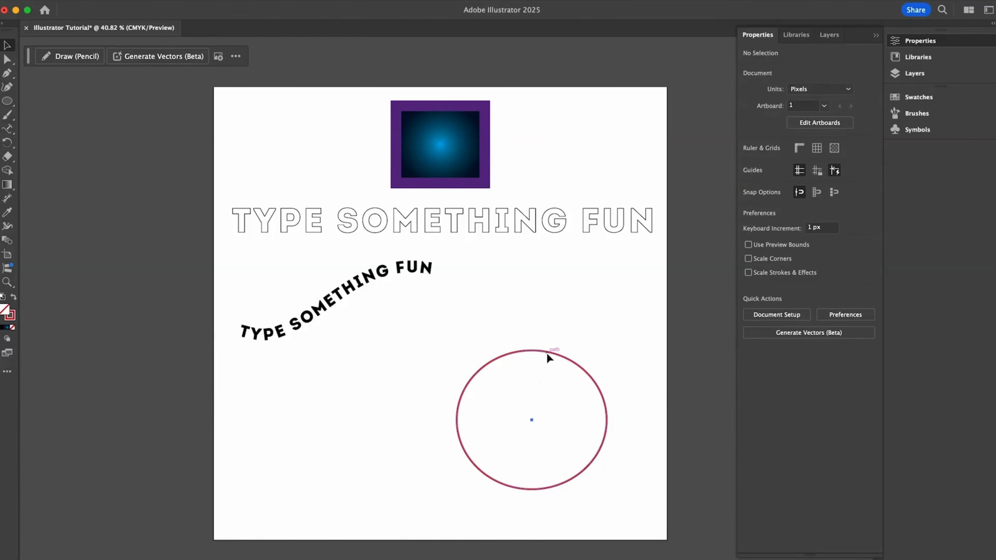
left_click_drag(546, 353, 516, 339)
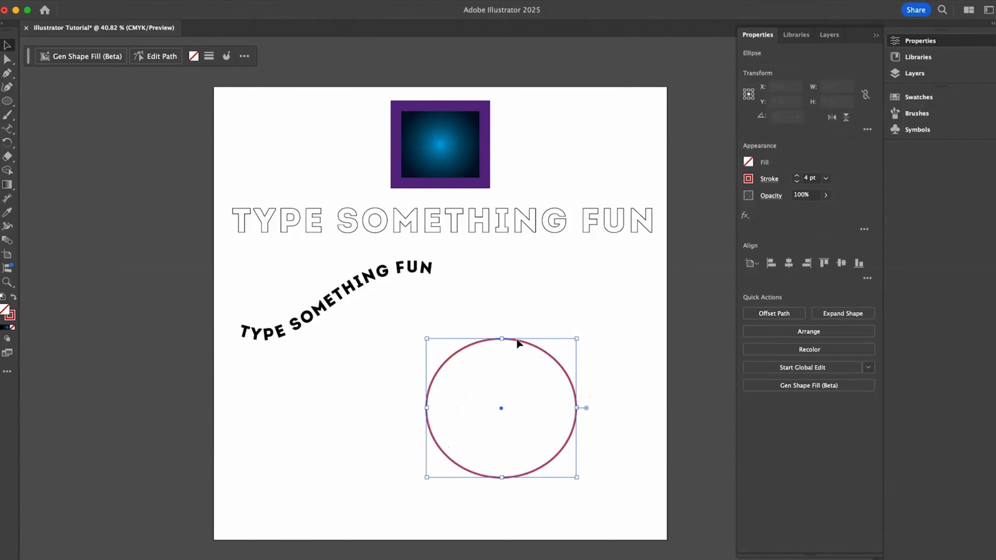
left_click(5, 133)
left_click(453, 349)
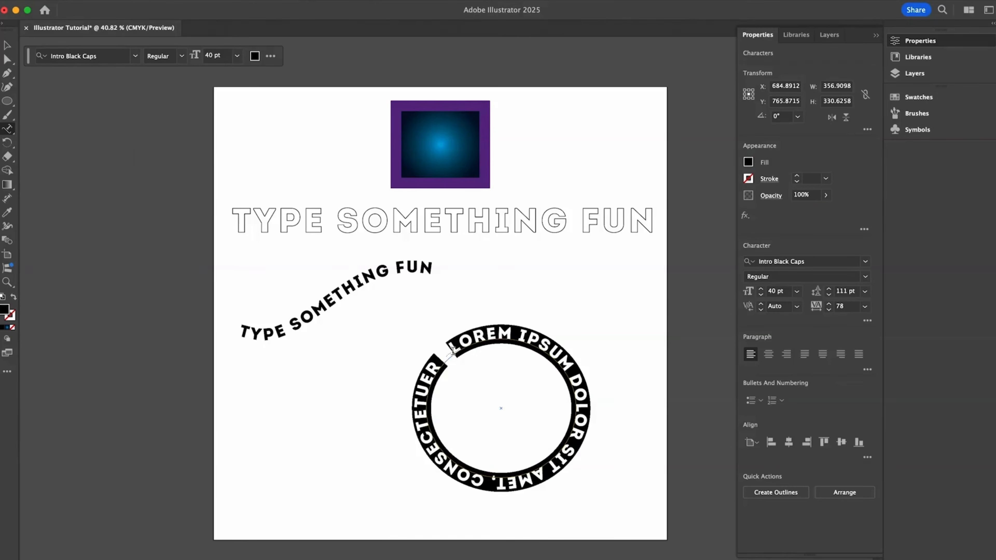
type("THE")
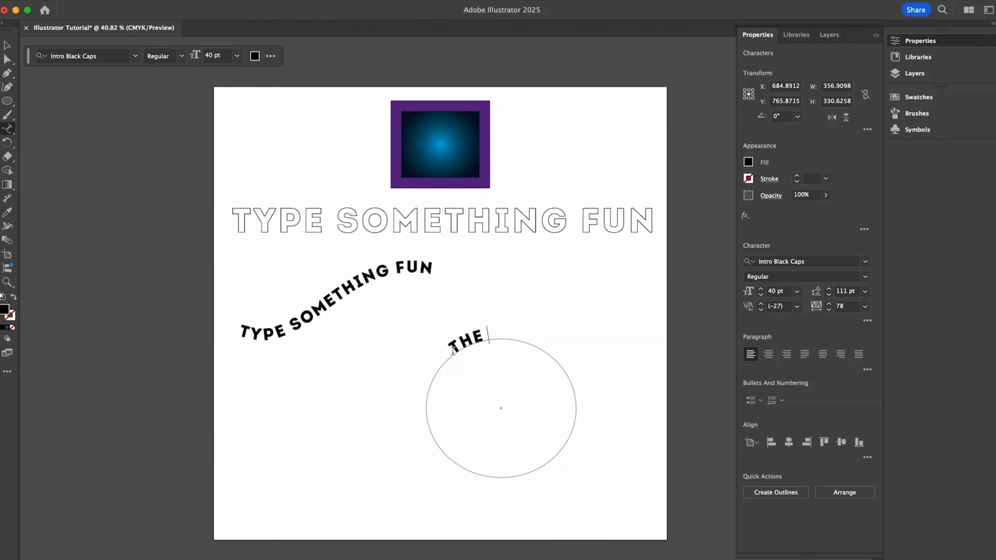
type(" MOON IS HERE")
key("Escape")
left_click(187, 402)
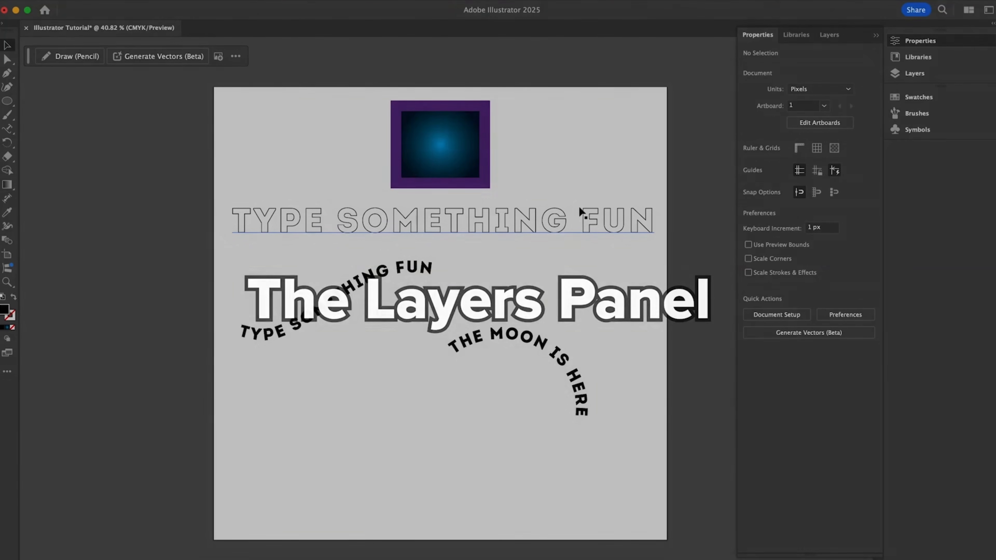
Step: Examine the layer structure of the document and compare the objects listed inside Layer 1 with those on the artboard
left_click(828, 35)
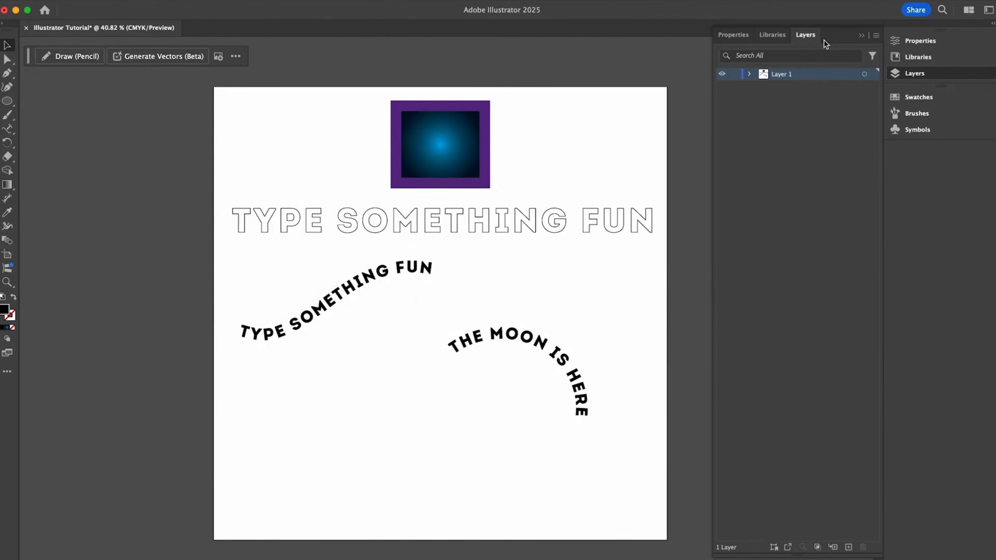
left_click(749, 74)
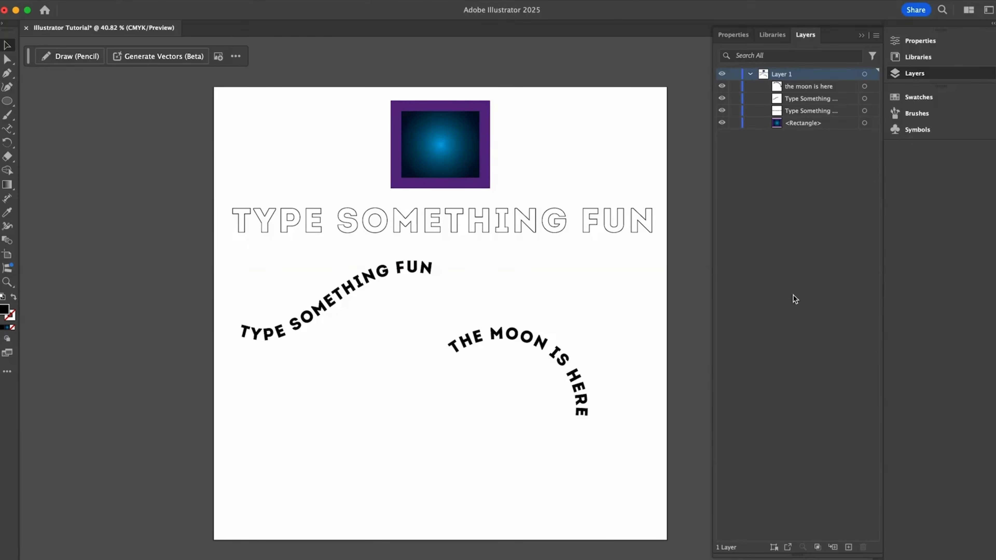
left_click(584, 382)
left_click(593, 220)
left_click(451, 126)
left_click(554, 317)
left_click(689, 198)
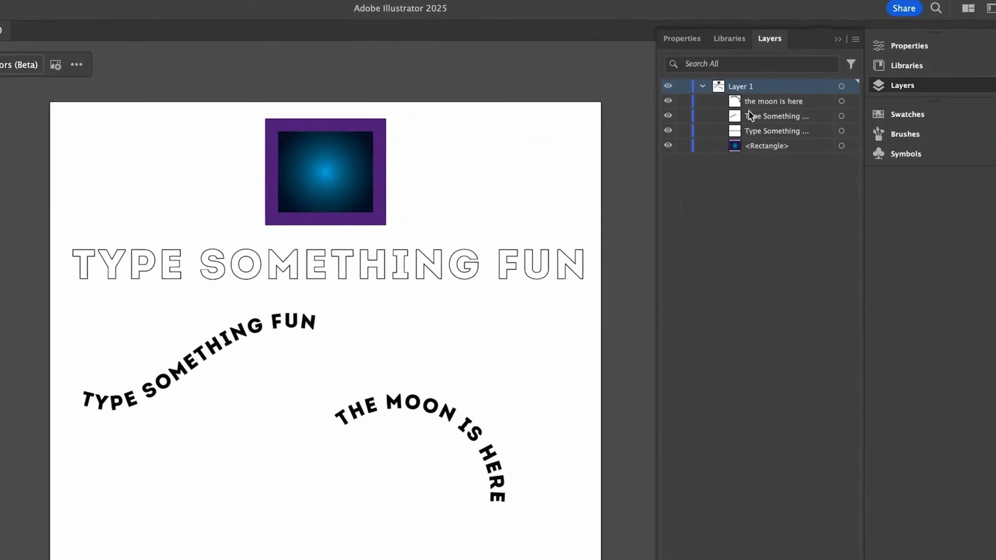
left_click(659, 97)
left_click_drag(2, 94, 451, 555)
left_click(439, 555)
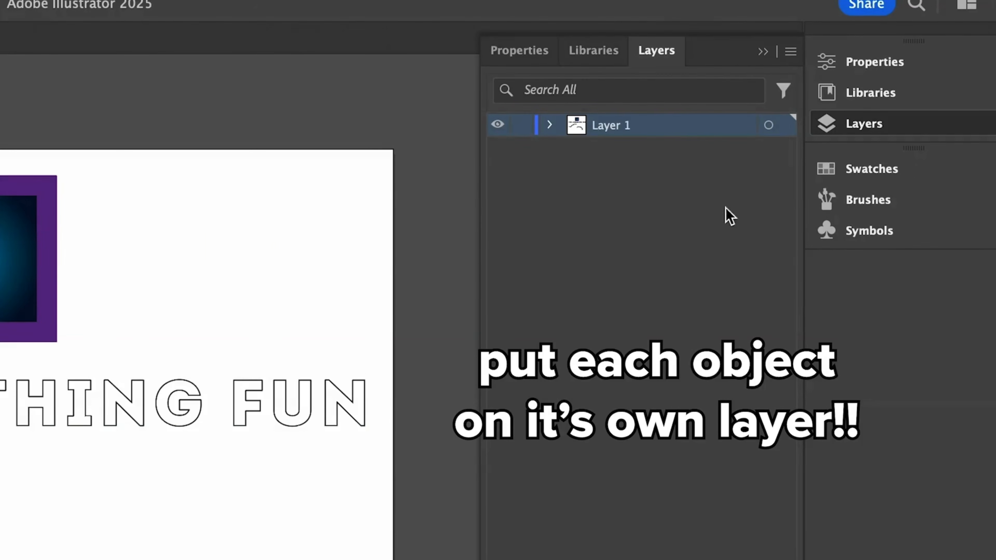
left_click(549, 128)
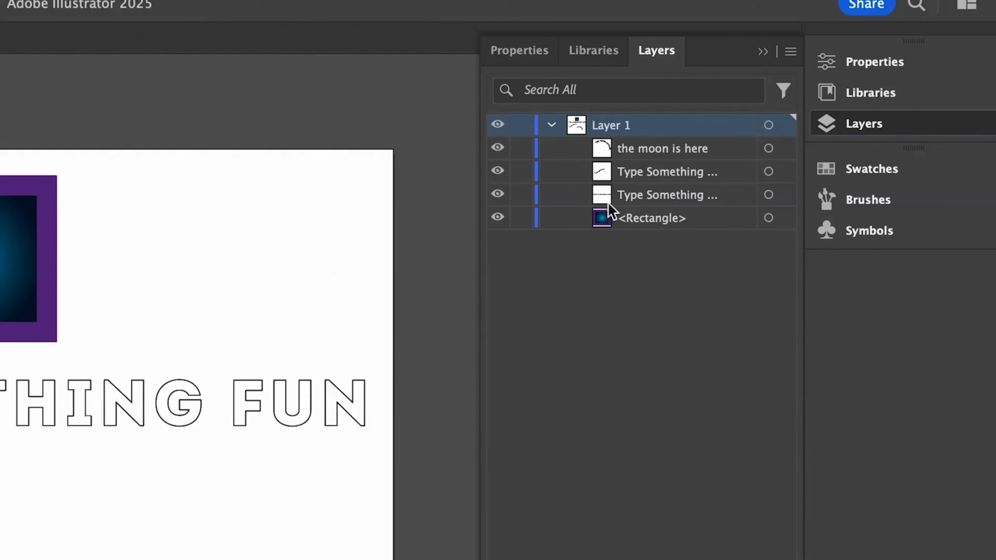
left_click(552, 125)
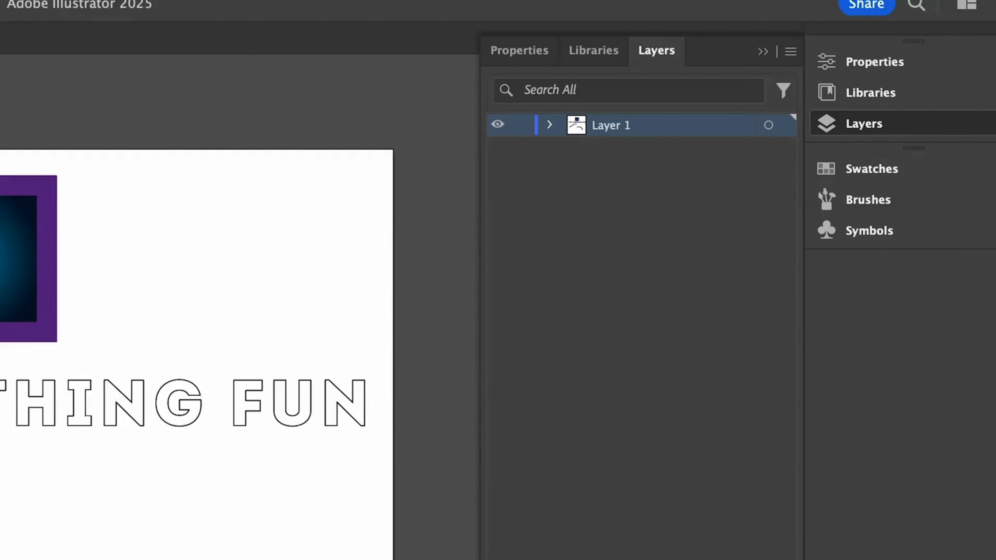
Step: Create five new empty layers above Layer 1
left_click(754, 559)
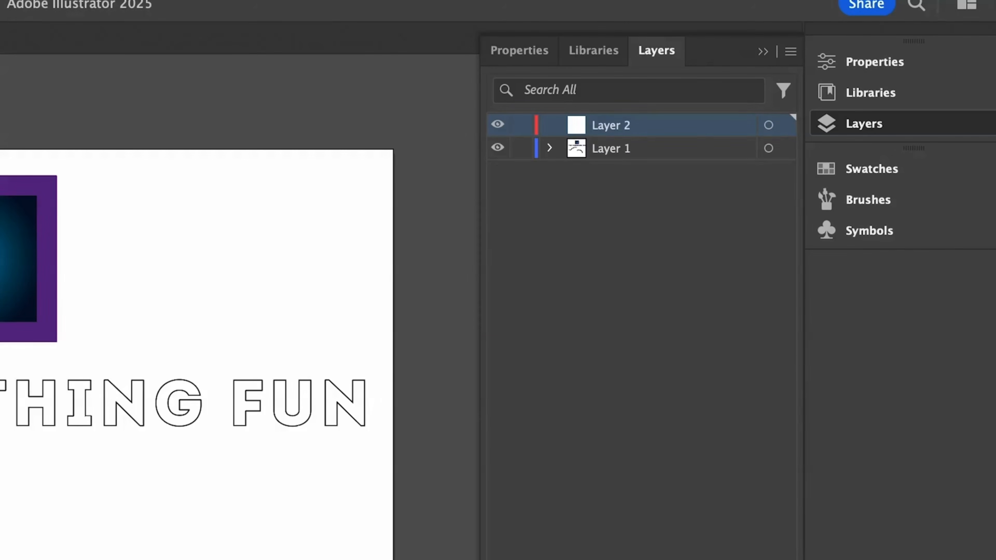
left_click(755, 559)
left_click(755, 559)
left_click(755, 559)
left_click(755, 559)
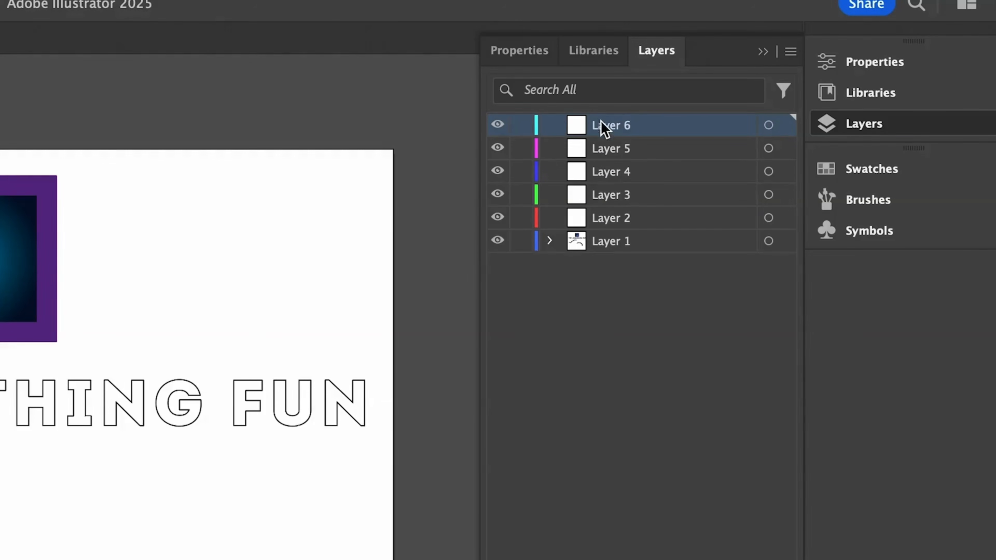
Step: Rename the topmost layer as "blue rectangle"
double_click(620, 130)
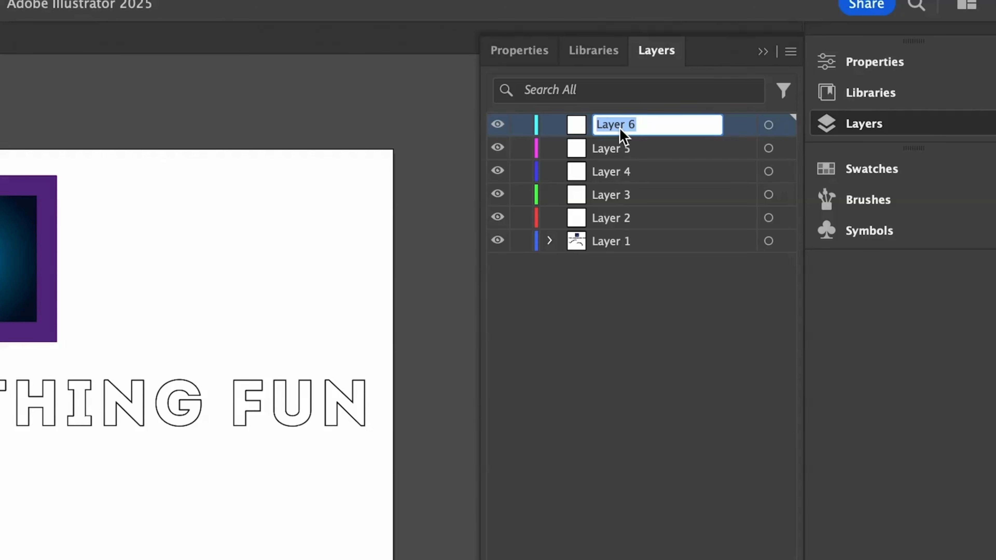
type("blue rectangle")
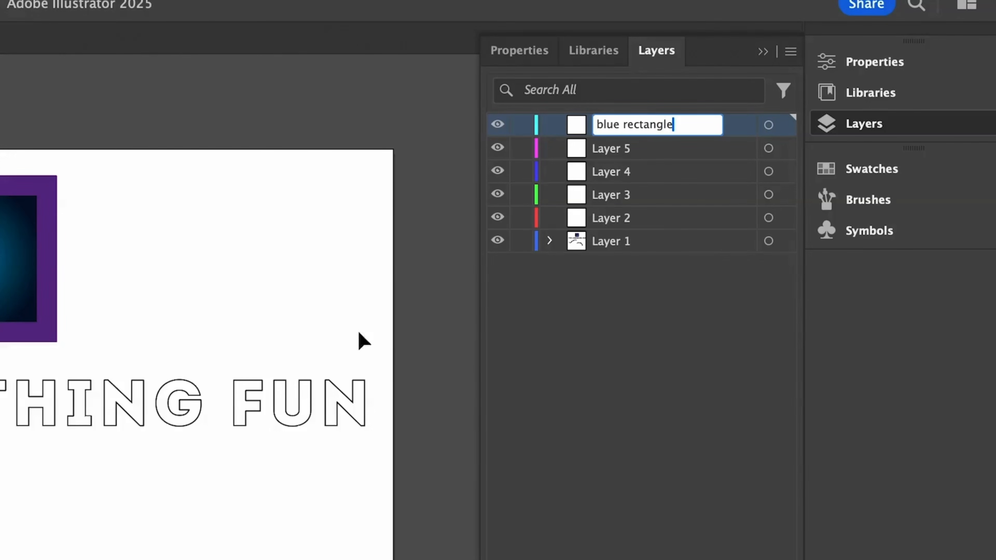
left_click(148, 257)
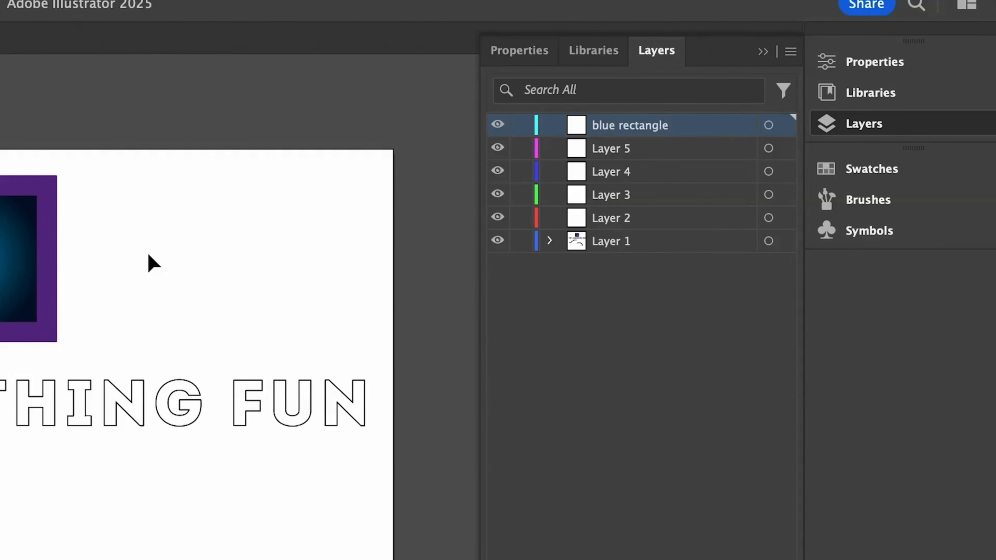
Step: Transfer the gradient rectangle from Layer 1 to the "blue rectangle" layer and clear the selection
left_click(1, 259)
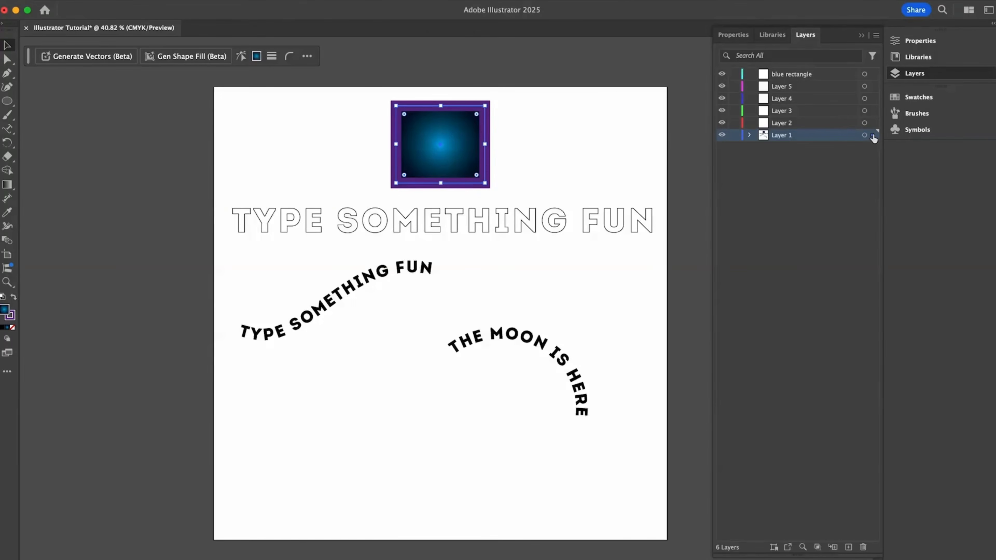
left_click_drag(783, 241, 783, 232)
left_click_drag(874, 133, 873, 79)
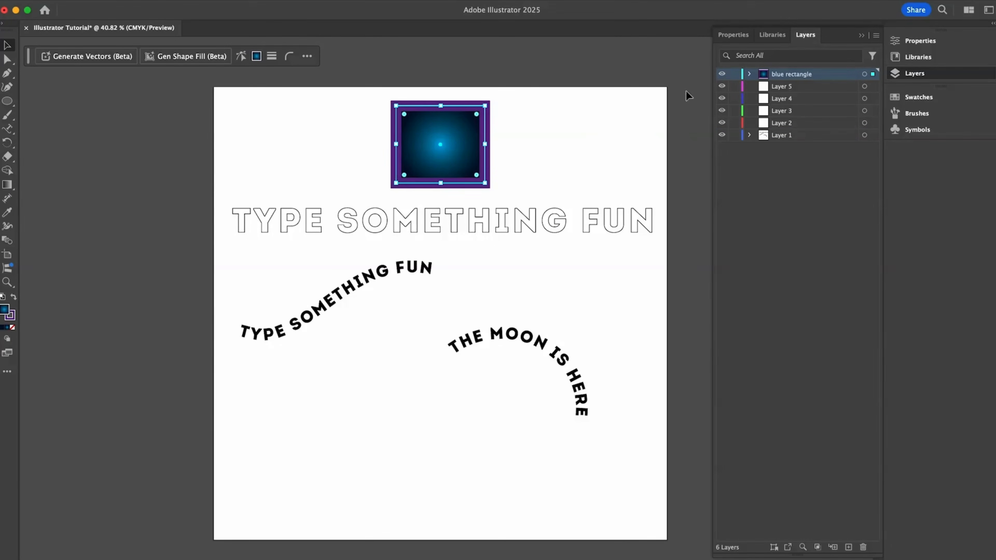
left_click(621, 120)
Step: Lock the "blue rectangle" layer and move all three text objects together slightly down the artboard
left_click(454, 133)
left_click(734, 74)
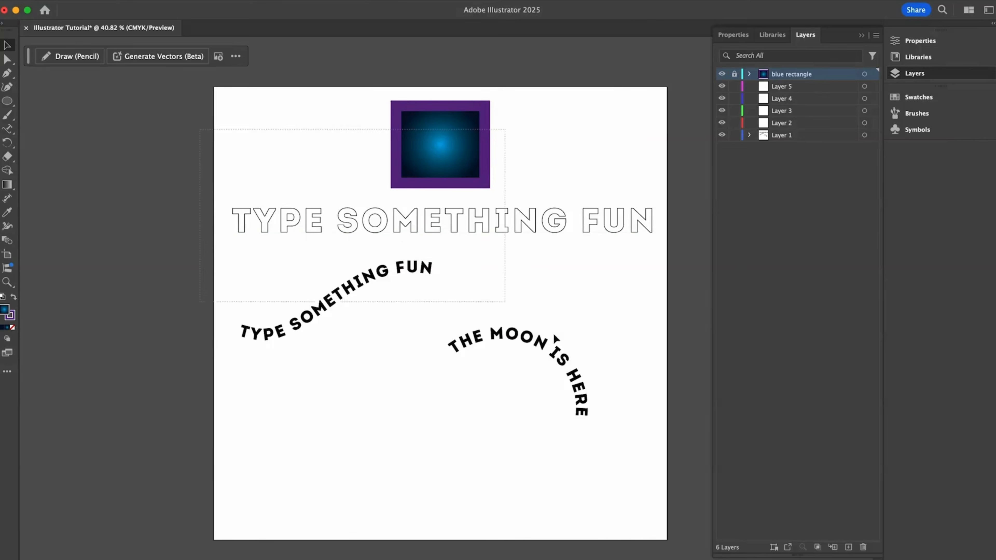
left_click(489, 292)
left_click(550, 201)
left_click(528, 227)
left_click_drag(139, 159, 703, 423)
left_click_drag(538, 241, 554, 281)
left_click(438, 130)
left_click_drag(261, 107, 683, 465)
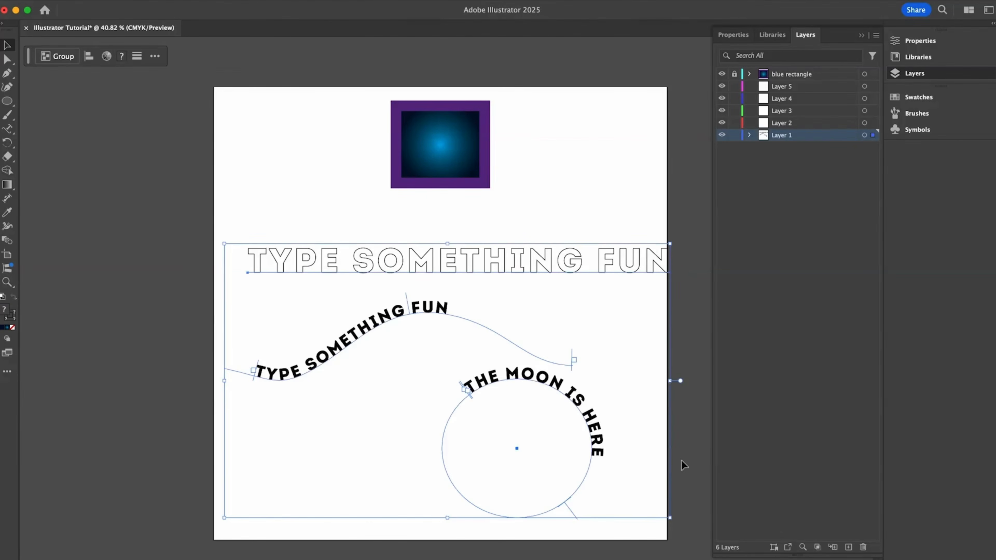
mouse_move(554, 243)
left_mouse_down()
mouse_move(544, 251)
mouse_move(544, 238)
left_mouse_up()
Step: Transfer the outlined straight text from Layer 1 to Layer 5 and rename that layer as "text outlines"
left_click(588, 174)
left_click(590, 244)
left_click_drag(872, 135, 871, 88)
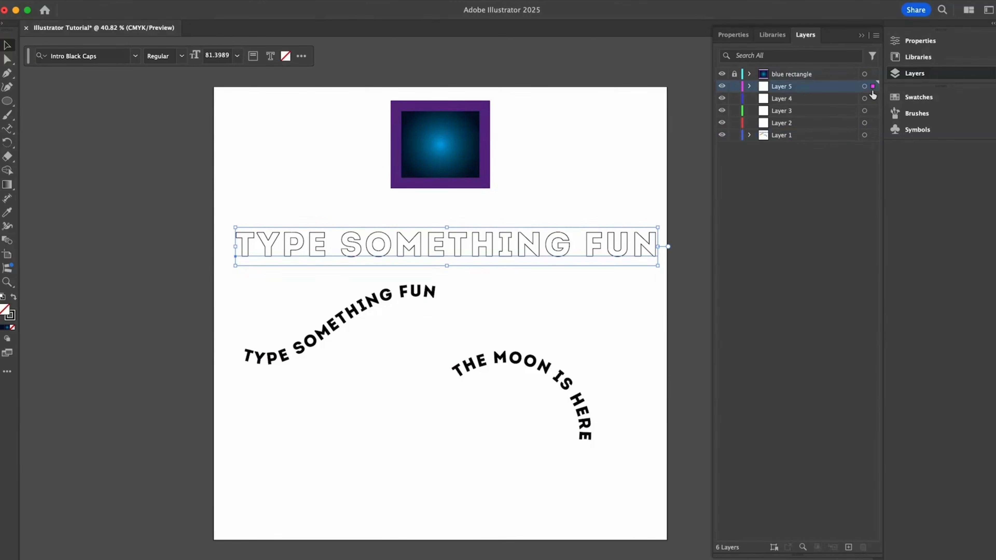
double_click(782, 87)
type("text outlines")
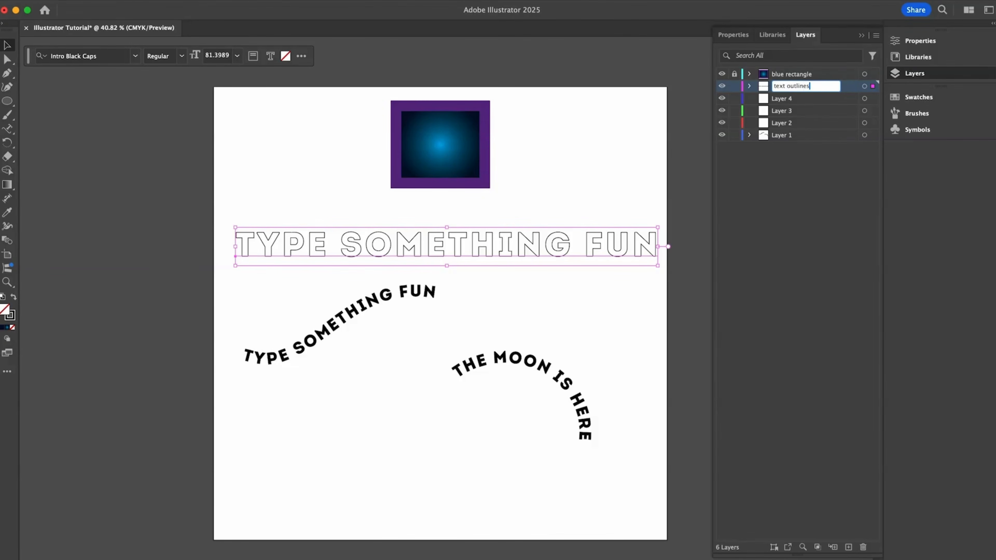
key("Return")
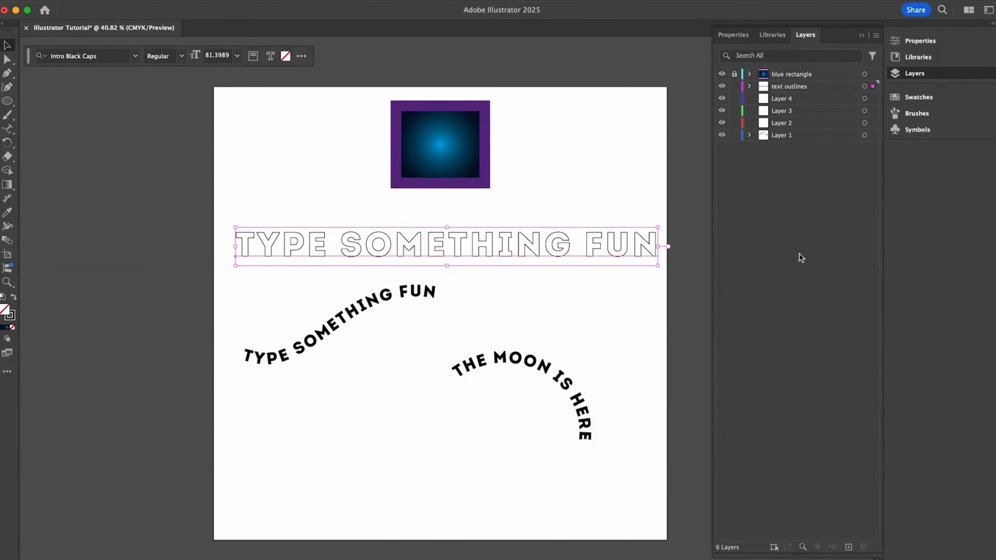
Step: Lock the "text outlines" layer, move the two curved texts slightly down and to the right together, and clear the selection
left_click(734, 86)
left_click_drag(220, 276, 667, 487)
mouse_move(522, 360)
left_mouse_down()
mouse_move(583, 407)
mouse_move(533, 334)
mouse_move(527, 353)
left_mouse_up()
left_click(586, 57)
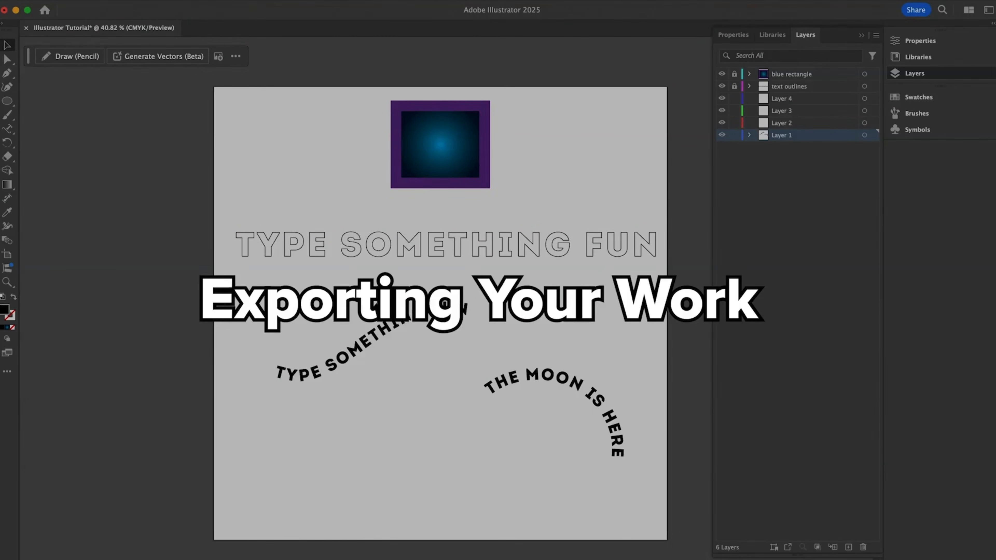
Step: Export the artwork to the TUTORIALS folder in PNG format under the file name Illustrator Tutorial.png
left_click(77, 0)
mouse_move(81, 266)
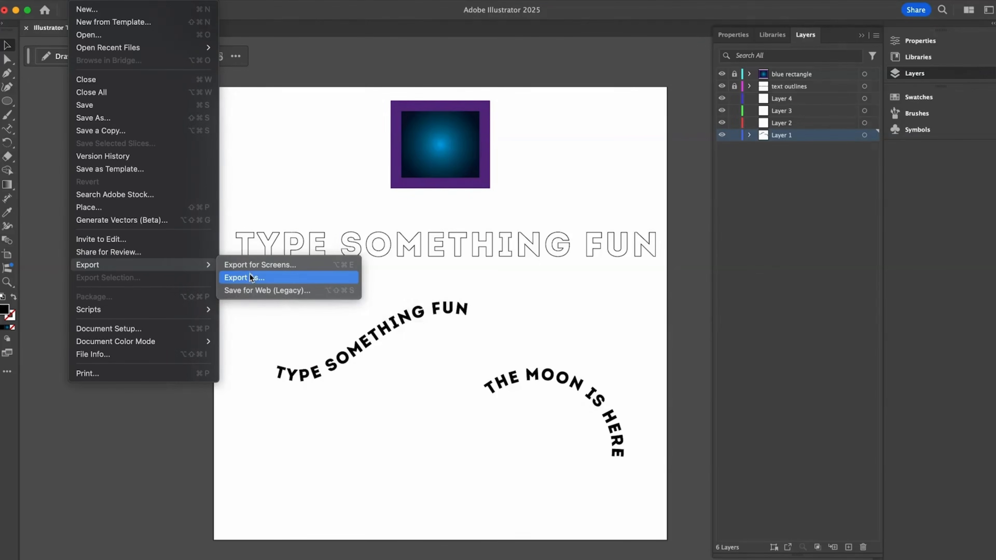
left_click(249, 277)
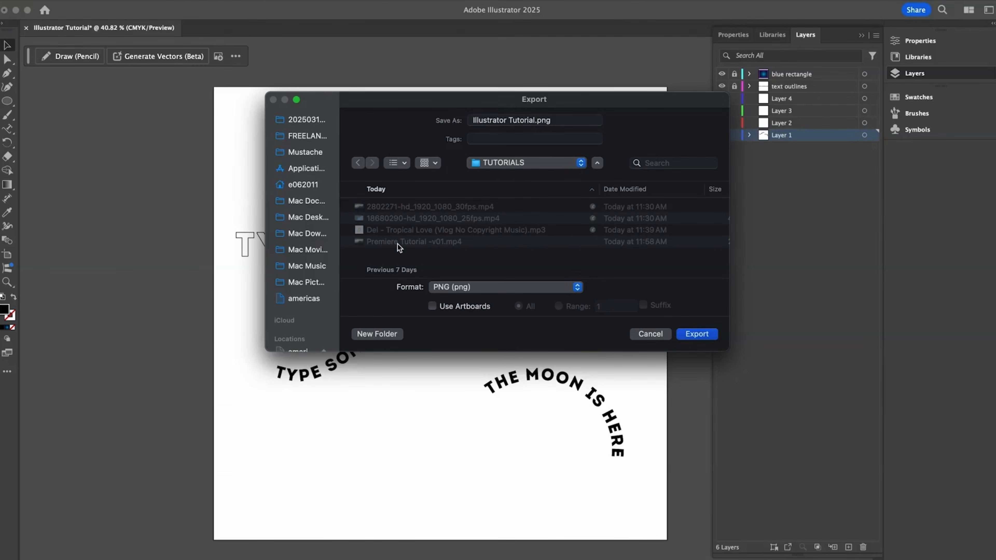
left_click(434, 285)
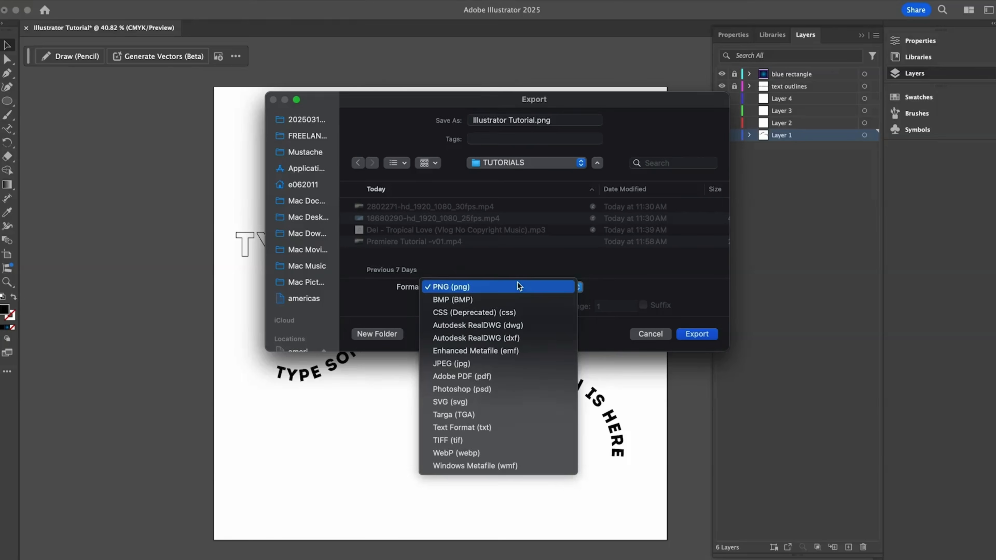
left_click(518, 286)
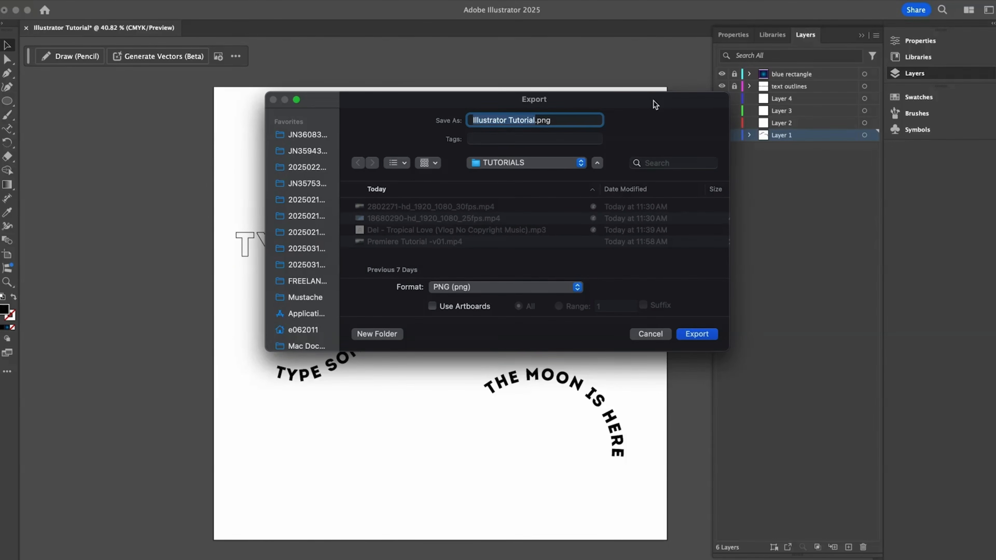
left_click(697, 333)
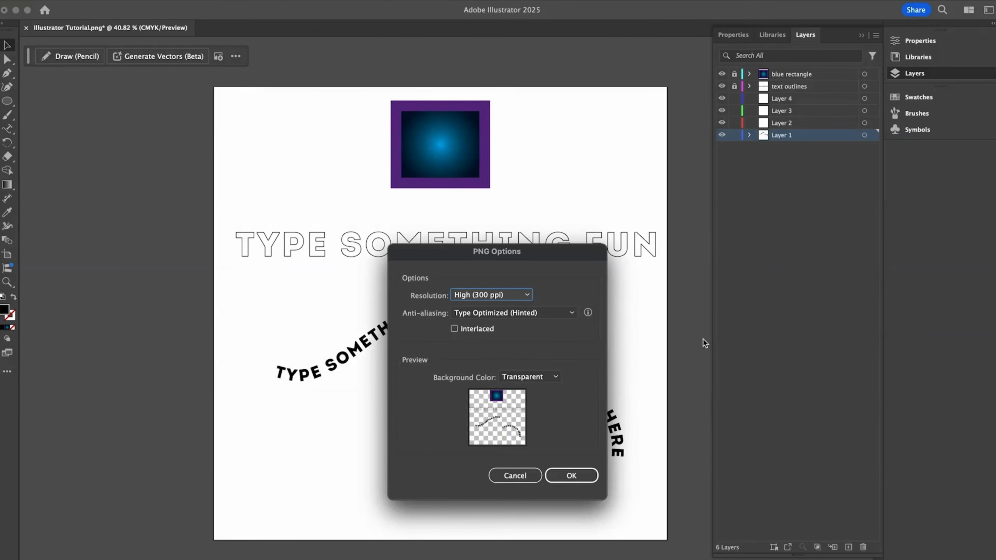
Step: Set the PNG resolution to High (300 ppi), try a white background before choosing Transparent, and complete the export
left_click(500, 298)
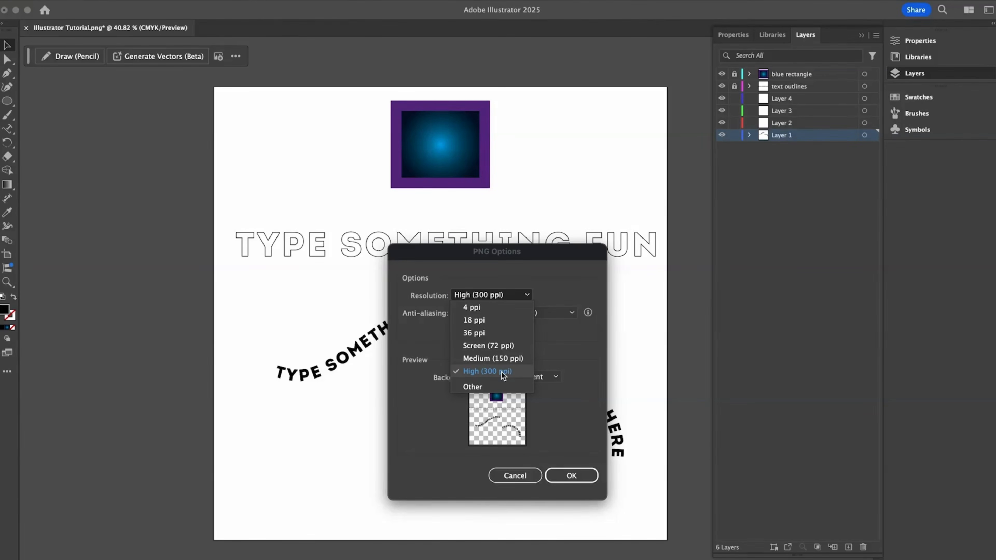
left_click(501, 371)
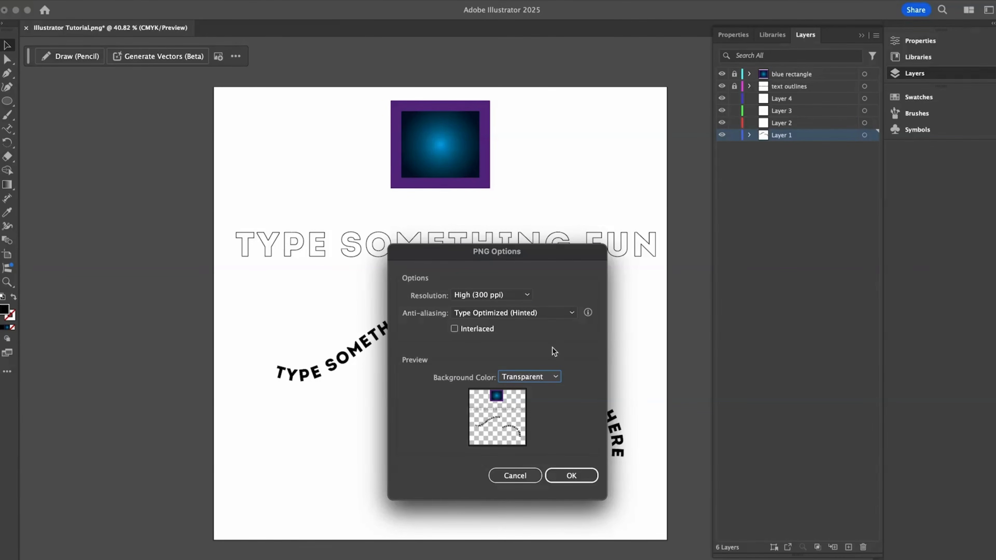
left_click(553, 374)
left_click(541, 406)
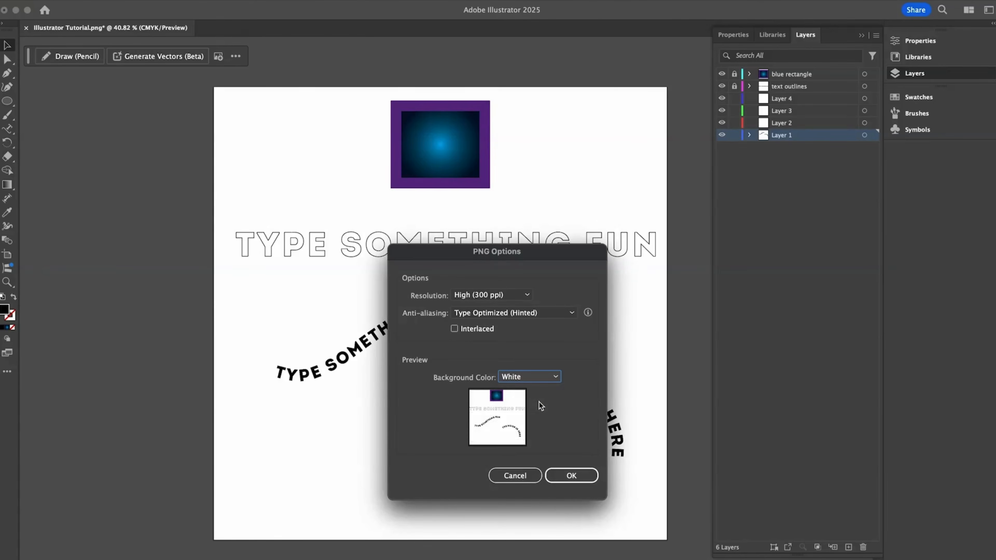
left_click(542, 377)
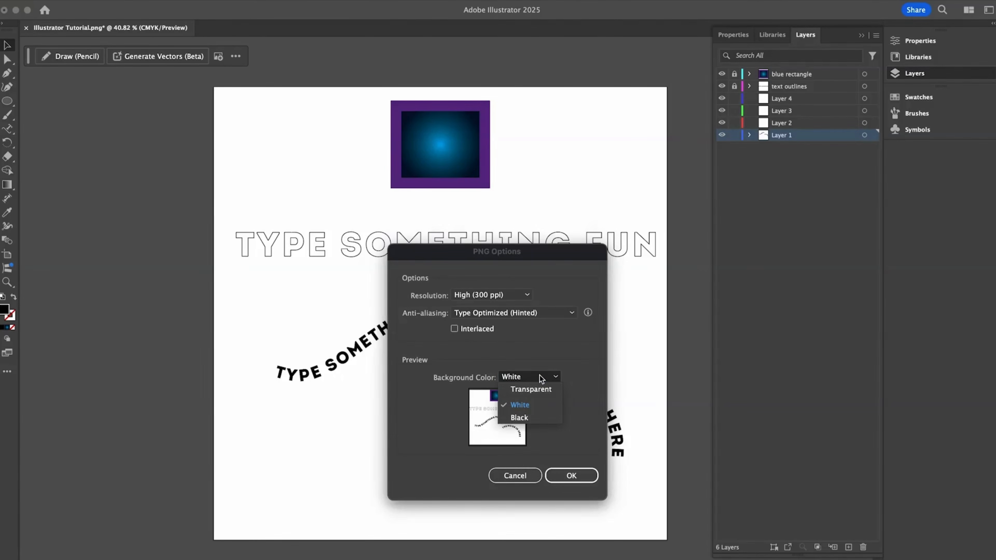
left_click(540, 392)
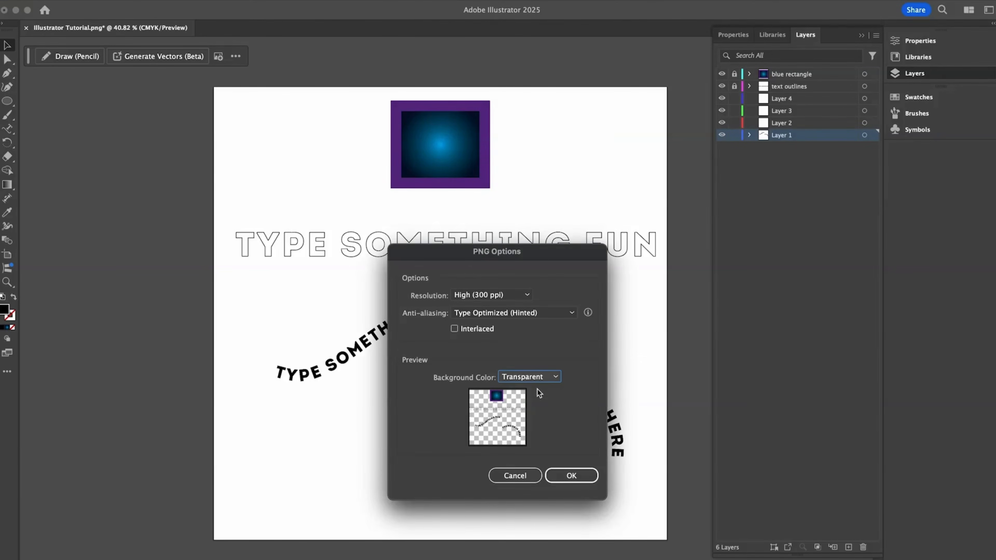
left_click(567, 475)
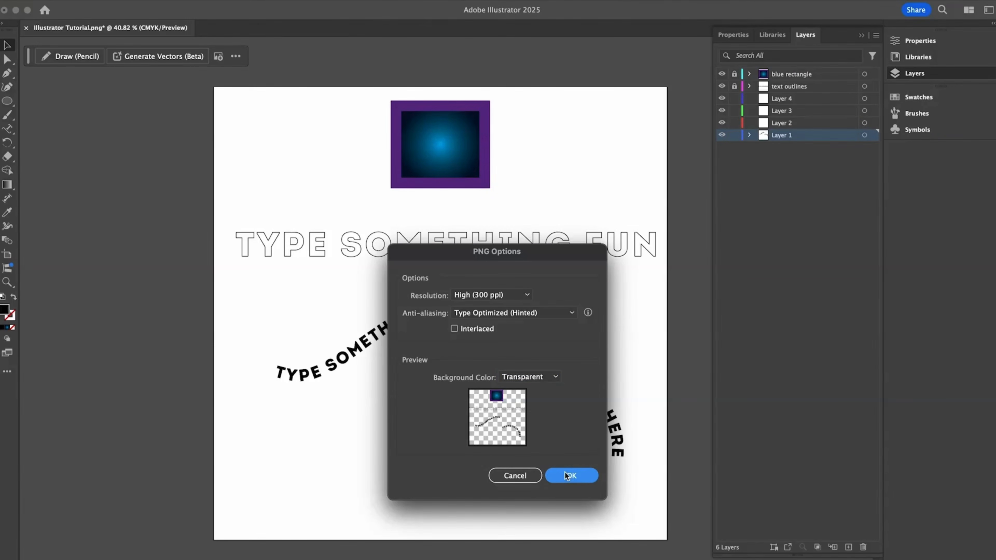